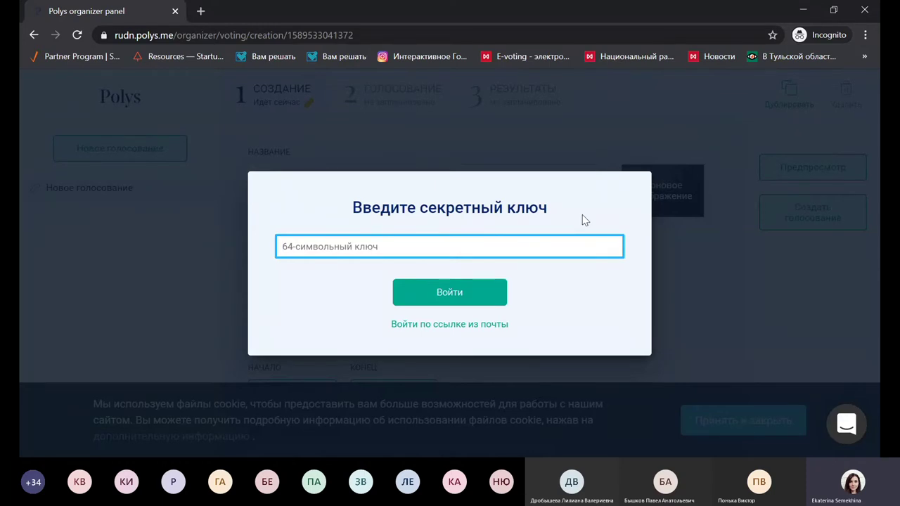
Step: Log in to the organizer panel with the 64-character secret key and accept the cookie notice
drag(177, 35, 112, 38)
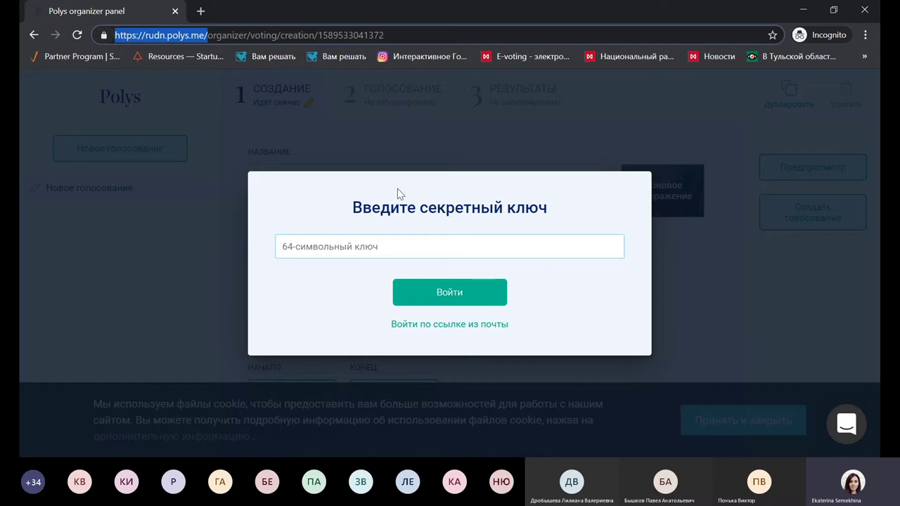
click(423, 244)
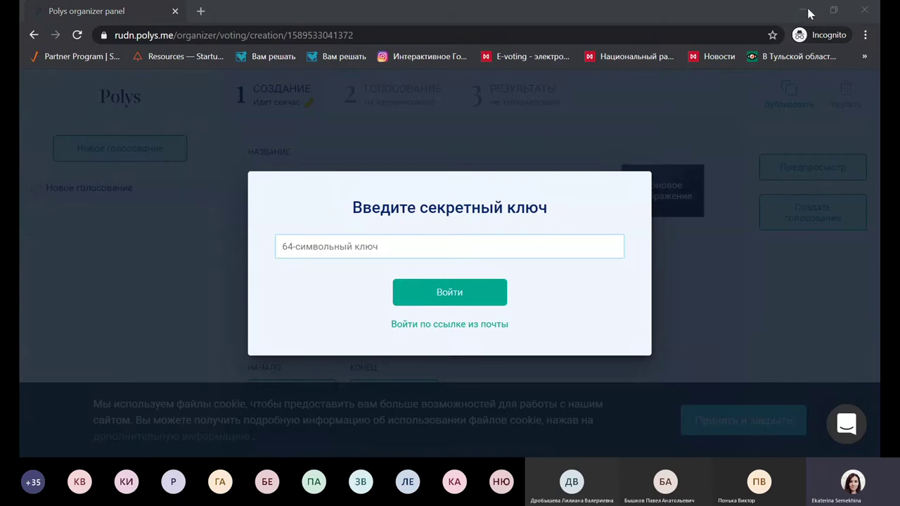
click(479, 239)
key(ctrl+v)
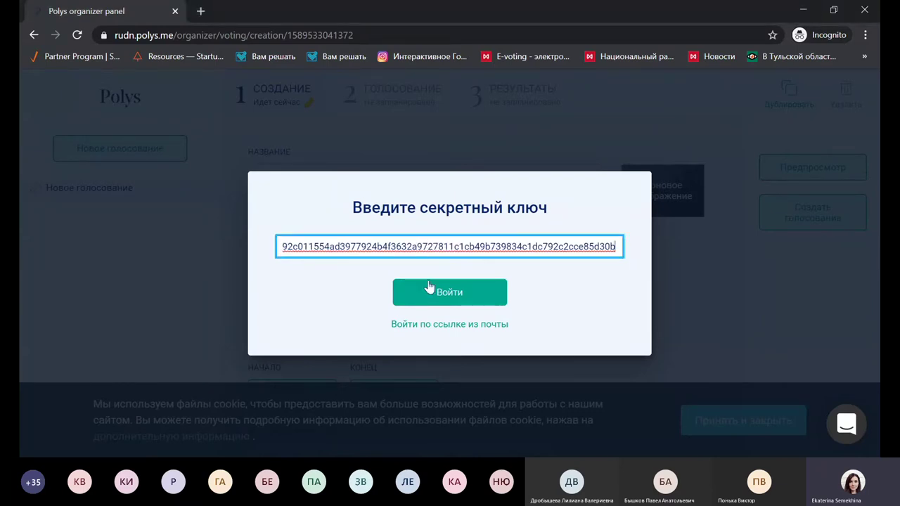
click(431, 289)
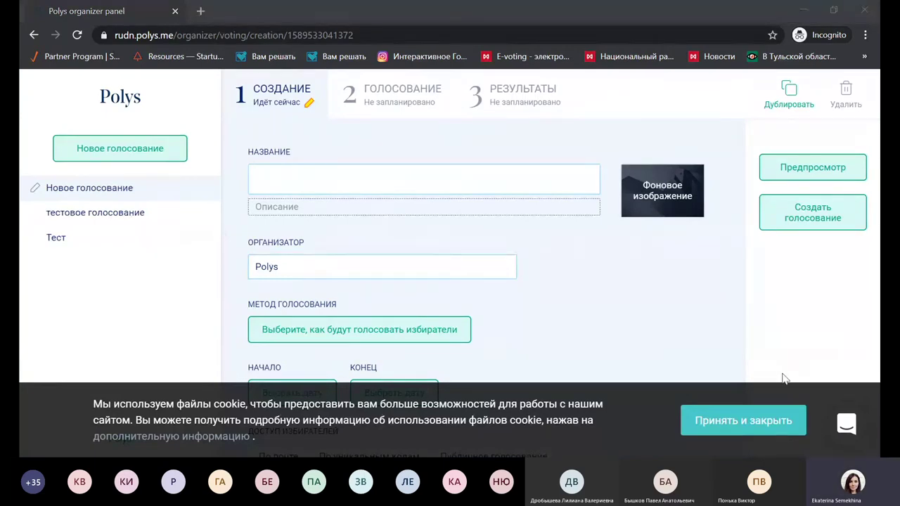
click(774, 424)
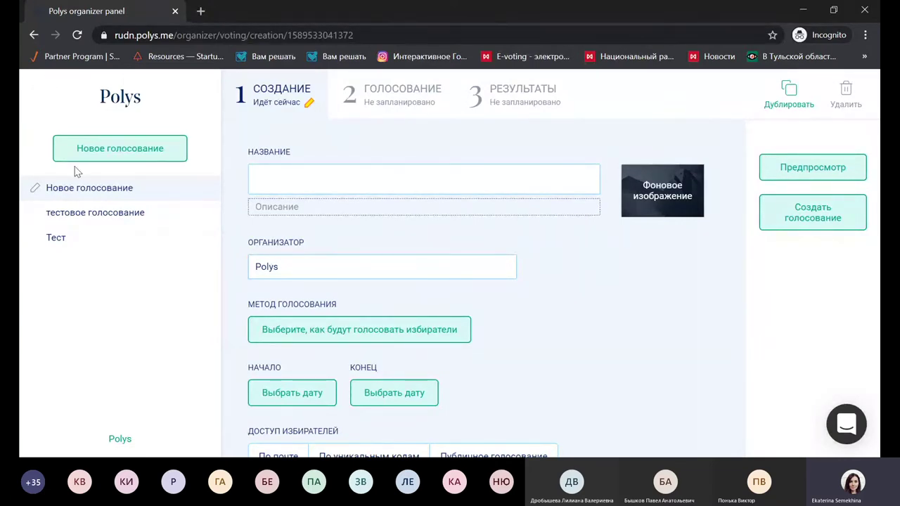
Step: Create two more blank voting drafts and open the oldest "Новое голосование" draft in the list
click(117, 156)
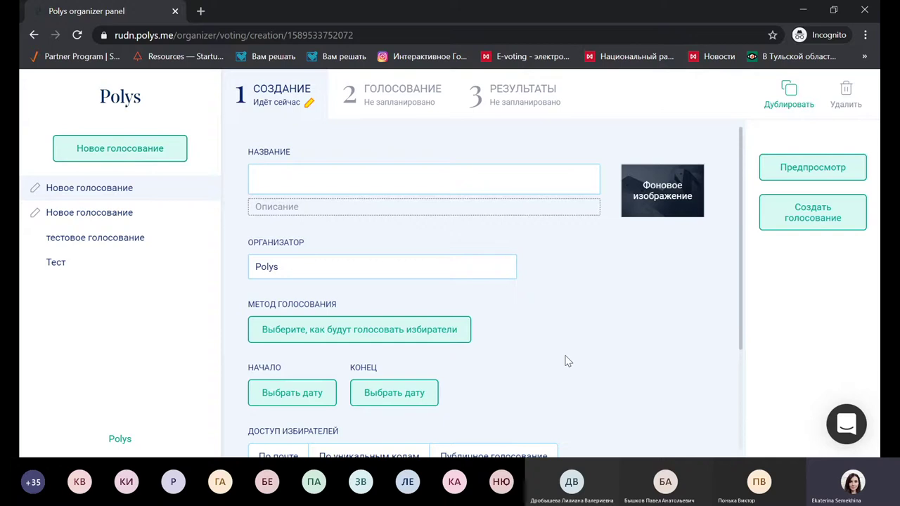
click(108, 153)
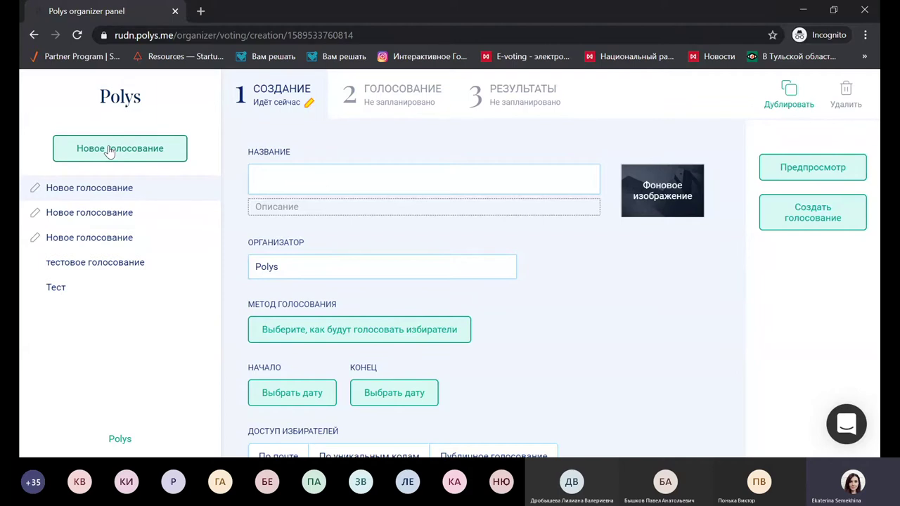
click(90, 212)
click(90, 239)
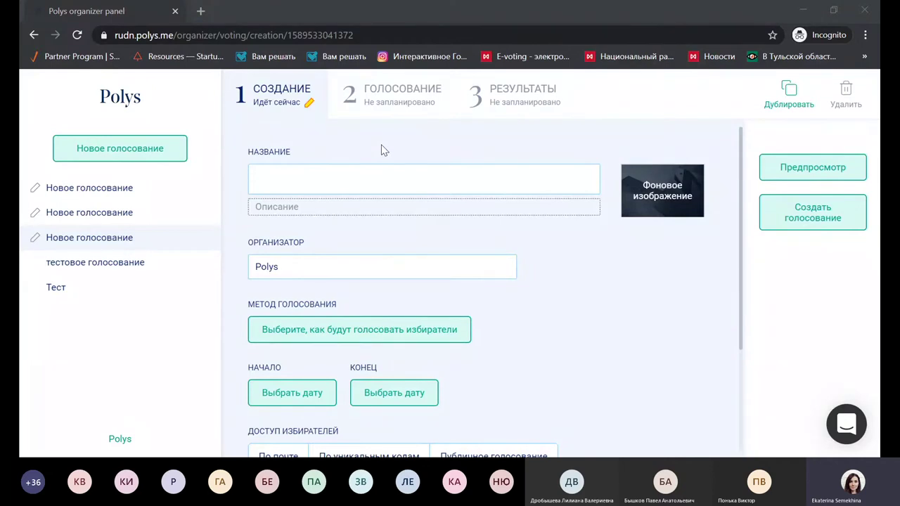
Step: Title the open voting draft "Утверждение кандидатуры на Должность Заместителя Председателя Ученого Совета"
scroll(589, 327, down, 2)
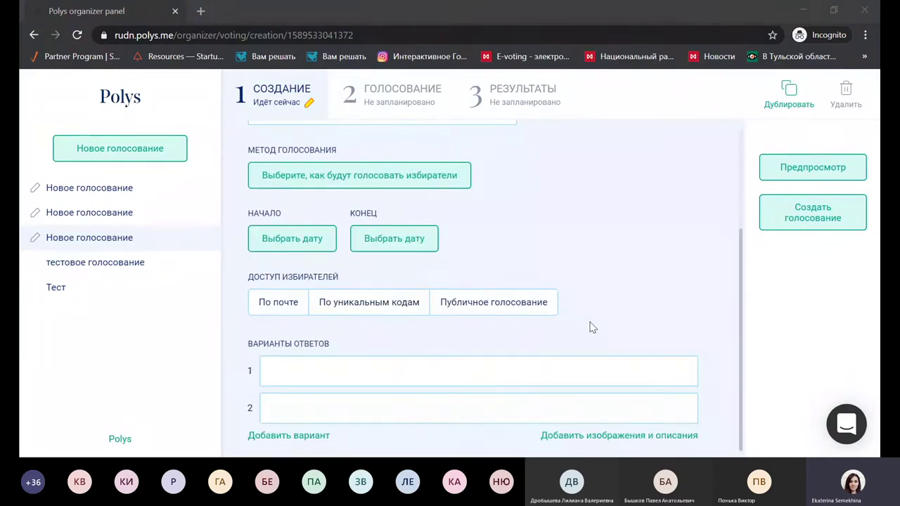
scroll(589, 327, up, 3)
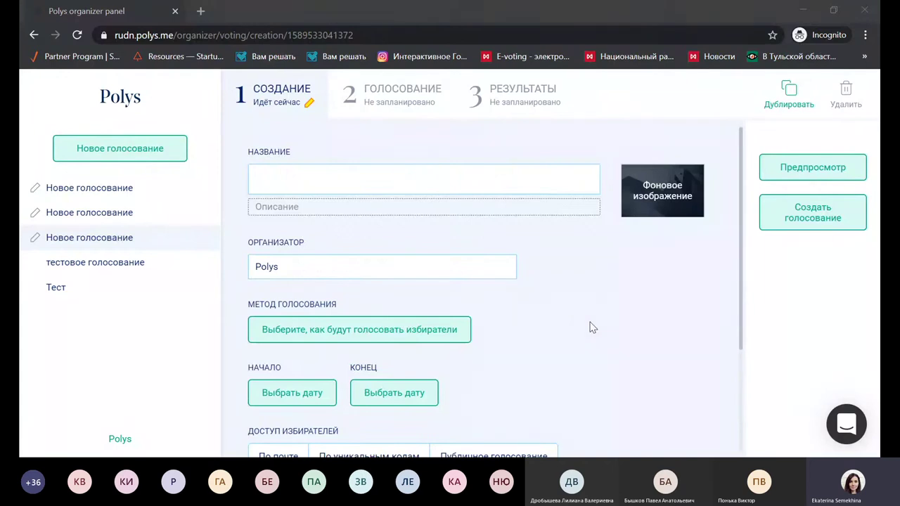
click(274, 173)
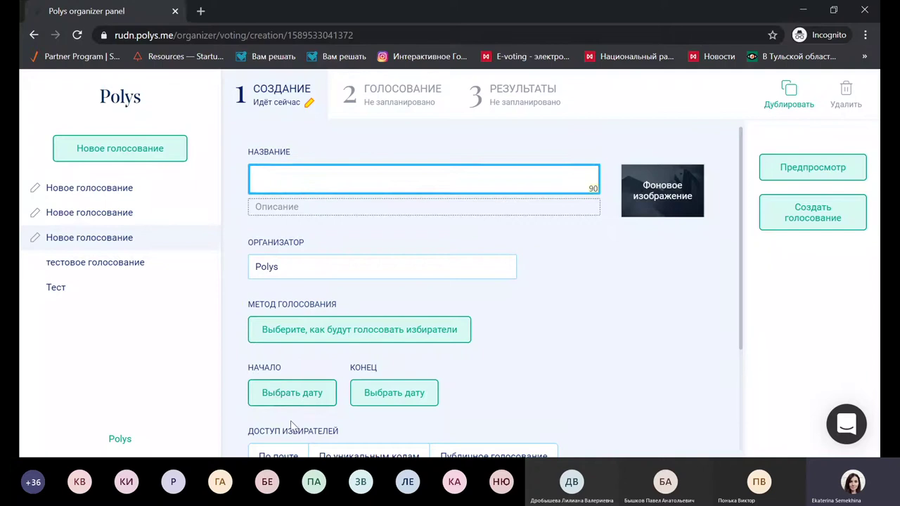
key(alt+Tab)
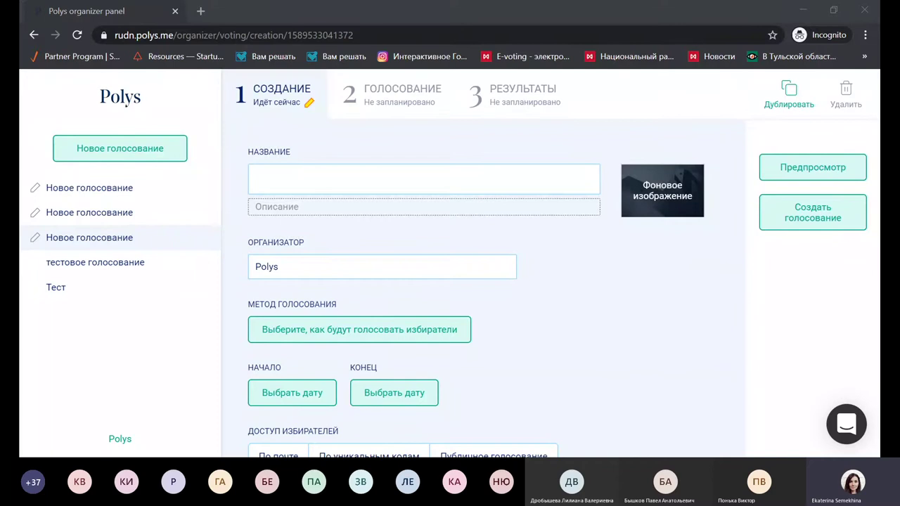
click(329, 169)
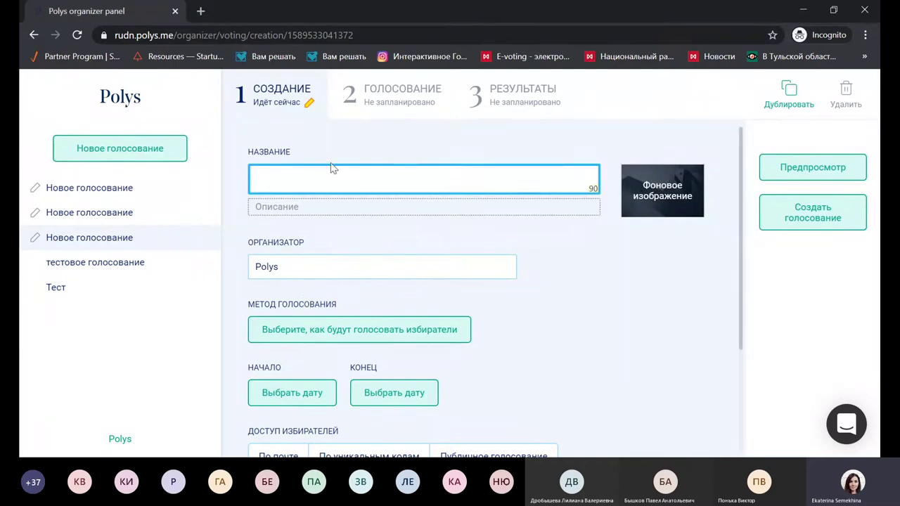
key(ctrl+v)
key(Home)
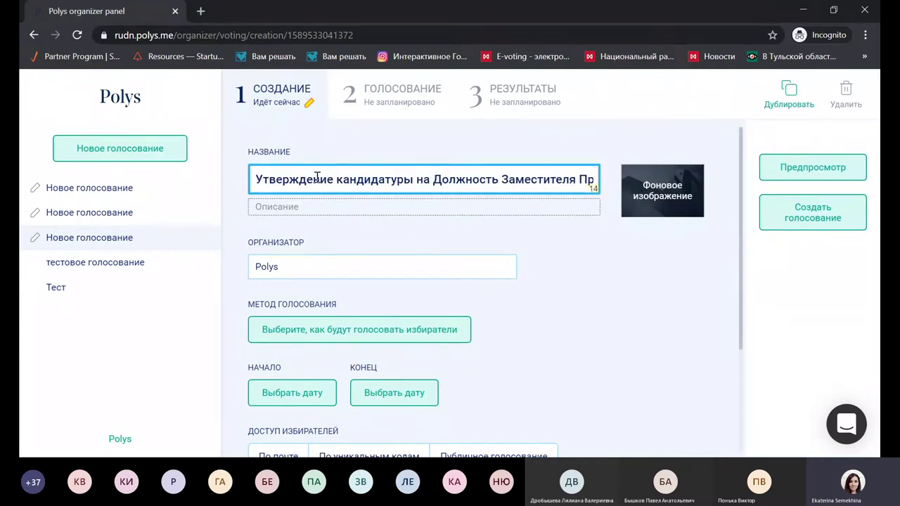
key(Right)
key(Right)
key(Right)
key(Right)
key(Right)
key(Right)
key(Right)
key(Right)
key(Right)
key(Right)
key(Right)
key(Right)
key(Right)
key(Right)
key(Right)
key(Right)
key(Right)
key(Right)
key(Right)
key(Right)
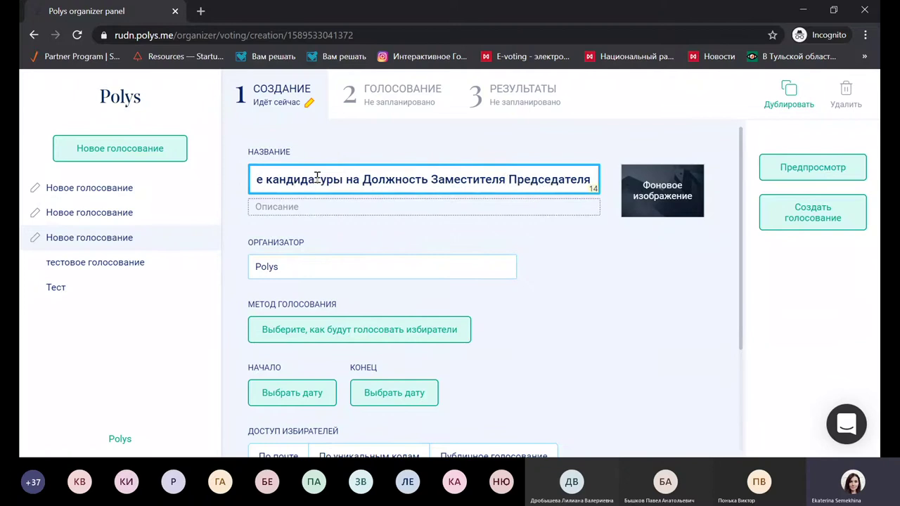
key(Home)
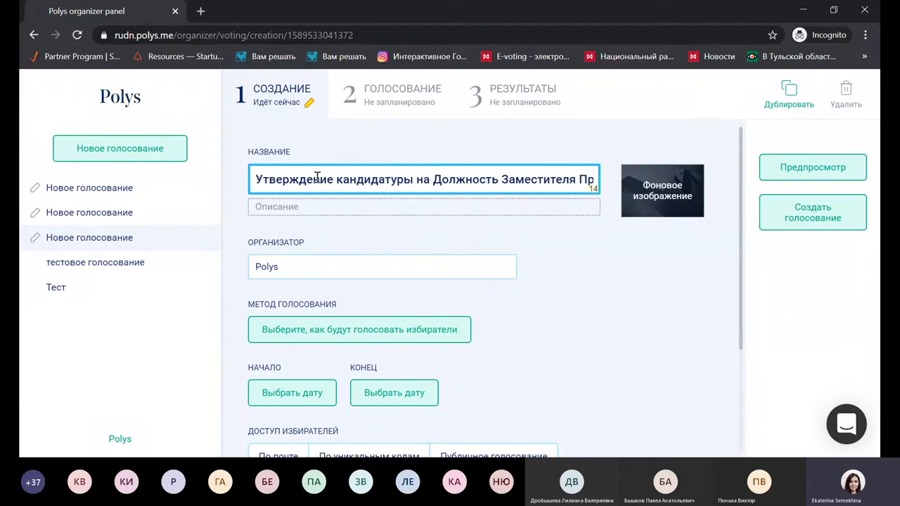
click(304, 206)
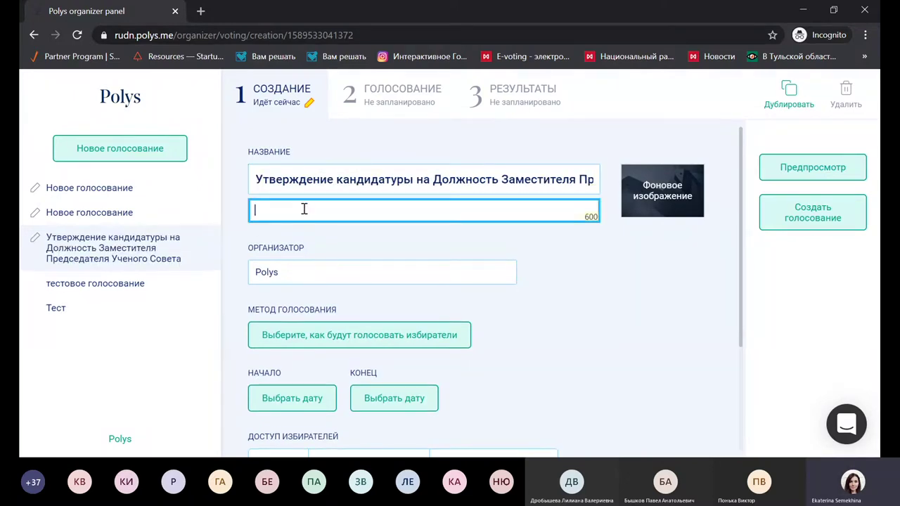
text(ололорлрл)
key(BackSpace)
key(BackSpace)
key(BackSpace)
key(BackSpace)
key(BackSpace)
key(BackSpace)
key(BackSpace)
click(572, 270)
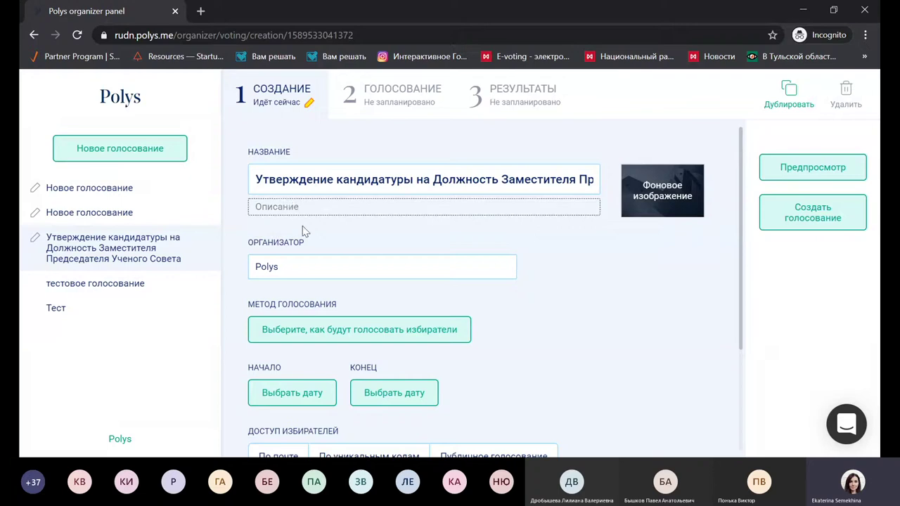
Step: Set the description to "Согласно положению № необходимо проголосовать за одного кандидата из списка на Должность Заместителя Председателя Ученого Совета"
click(294, 208)
click(276, 209)
text(Согласно положению № необходимо проголосовать за одного кандидата из списка на Должность Заместителя Председателя Ученого Совета)
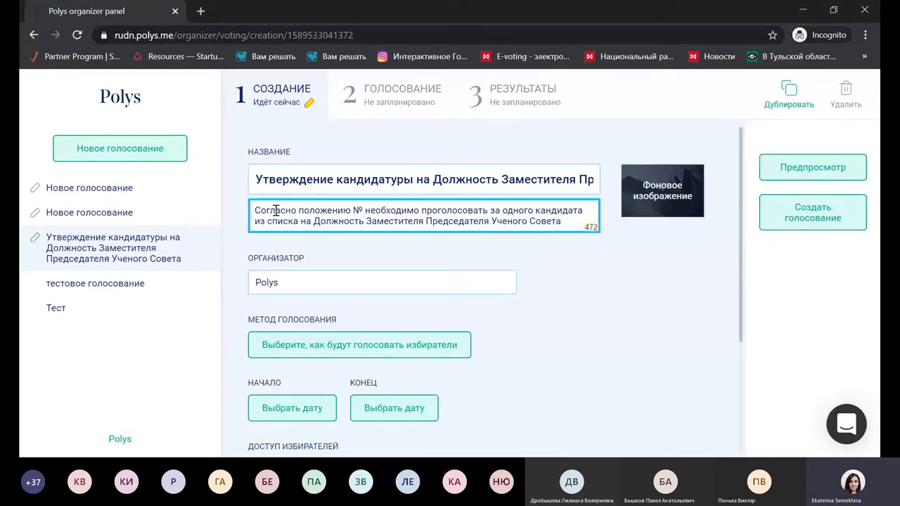
click(538, 293)
Step: Upload an image from the Downloads folder as the voting's background image
mouse_move(653, 200)
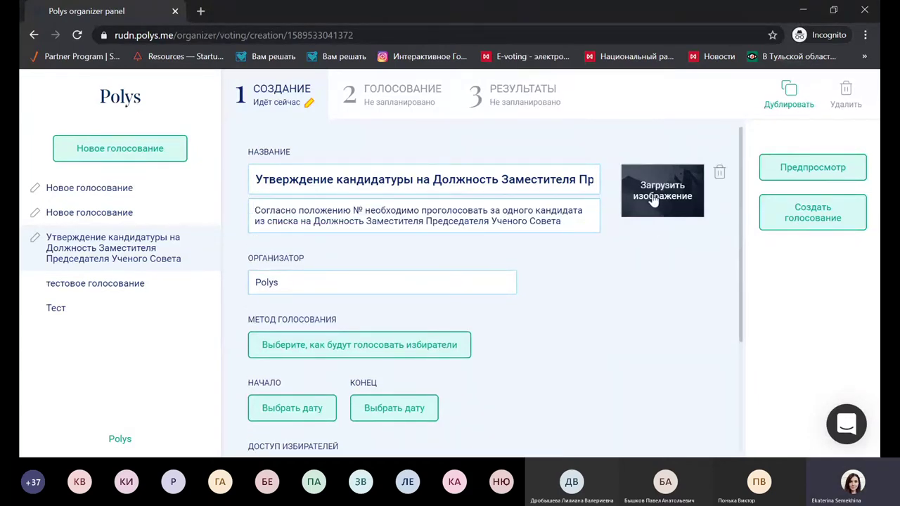
click(653, 201)
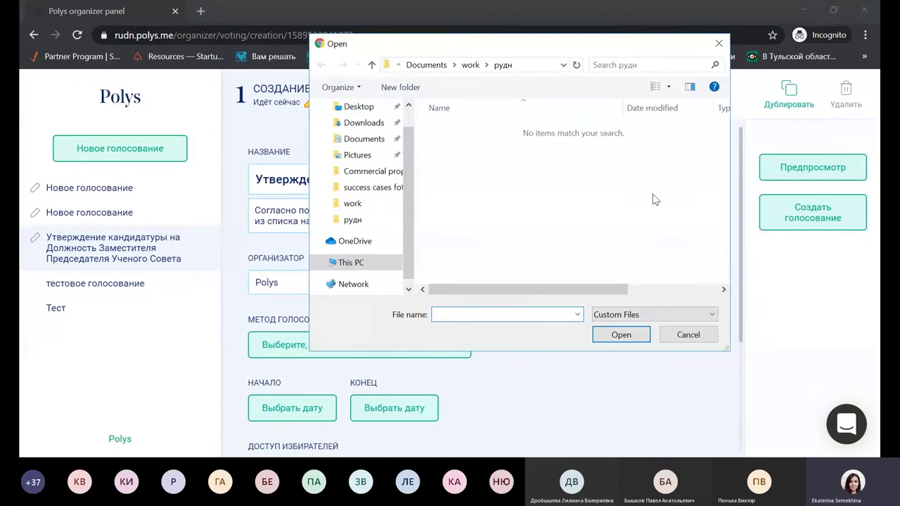
click(365, 123)
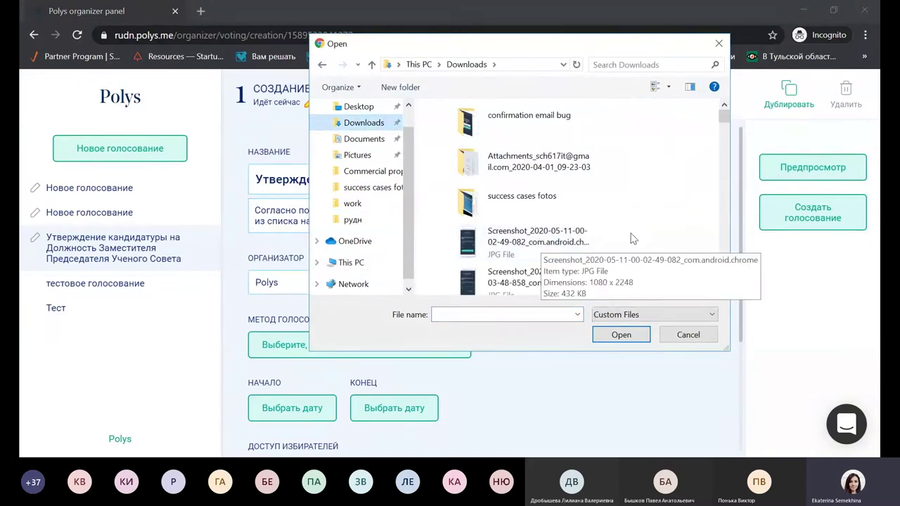
scroll(630, 239, down, 1)
scroll(631, 239, down, 3)
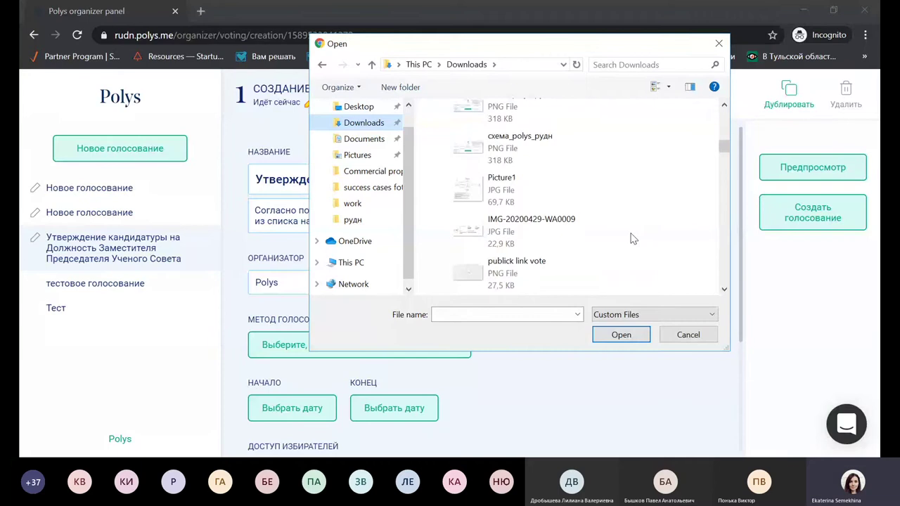
scroll(631, 239, down, 3)
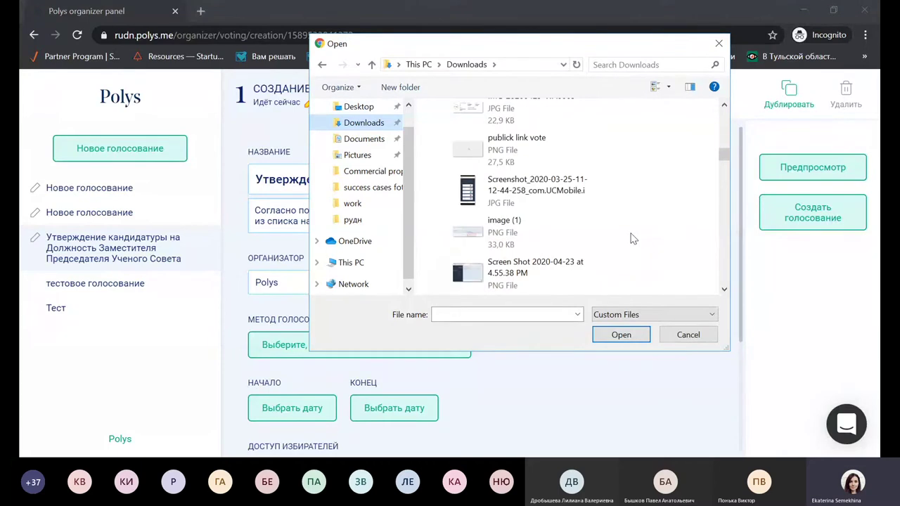
scroll(631, 239, down, 3)
scroll(630, 239, down, 7)
scroll(631, 239, down, 6)
click(513, 148)
click(621, 334)
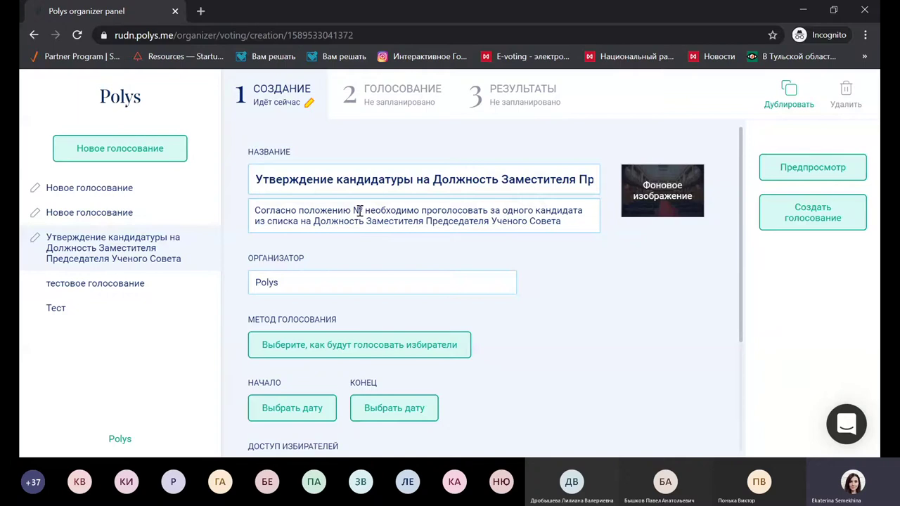
Step: Replace the organizer name with "Институт Иностранных языков"
click(280, 284)
key(BackSpace)
key(BackSpace)
key(BackSpace)
key(BackSpace)
key(BackSpace)
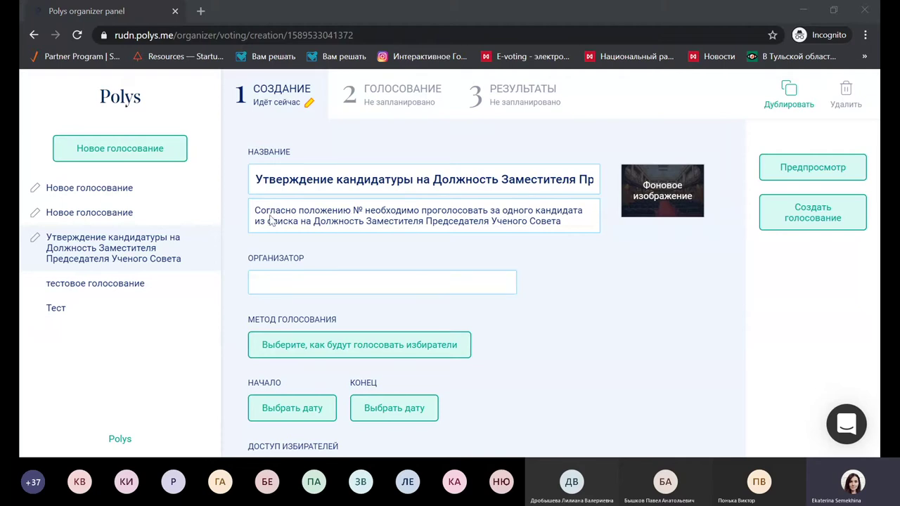
click(804, 10)
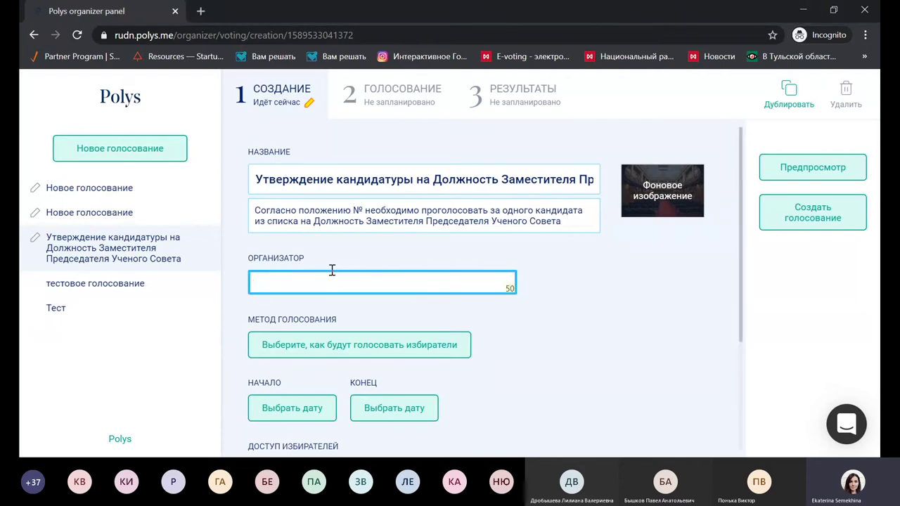
text(Институт Иностранных языков)
click(595, 304)
Step: Set the voting method to "За один вариант ответа"
scroll(488, 291, down, 2)
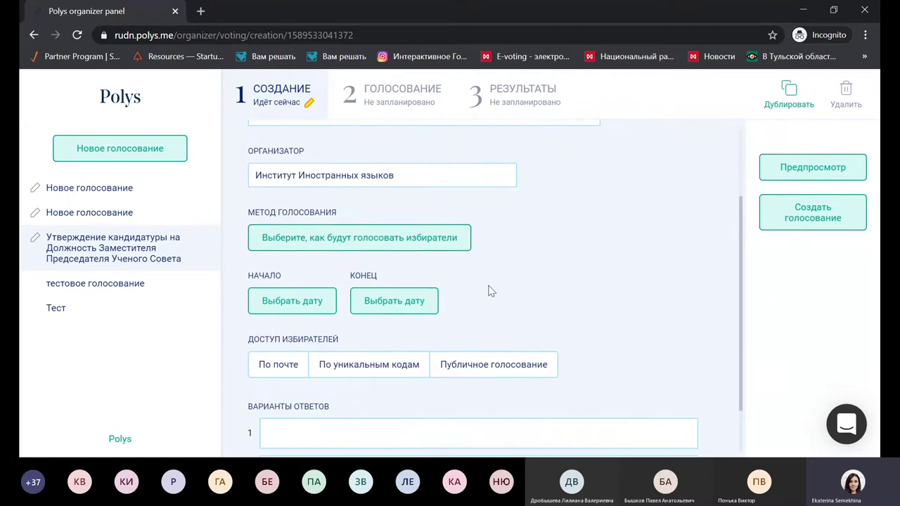
click(361, 242)
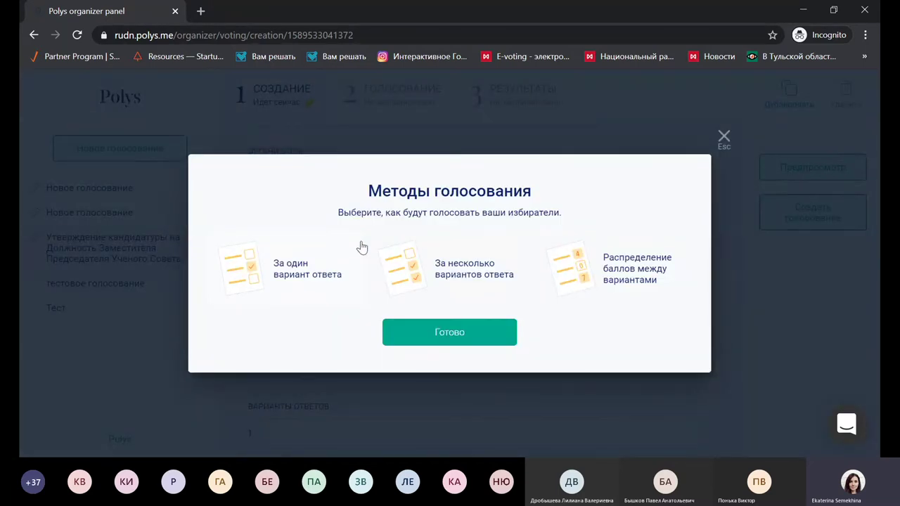
click(310, 262)
click(476, 338)
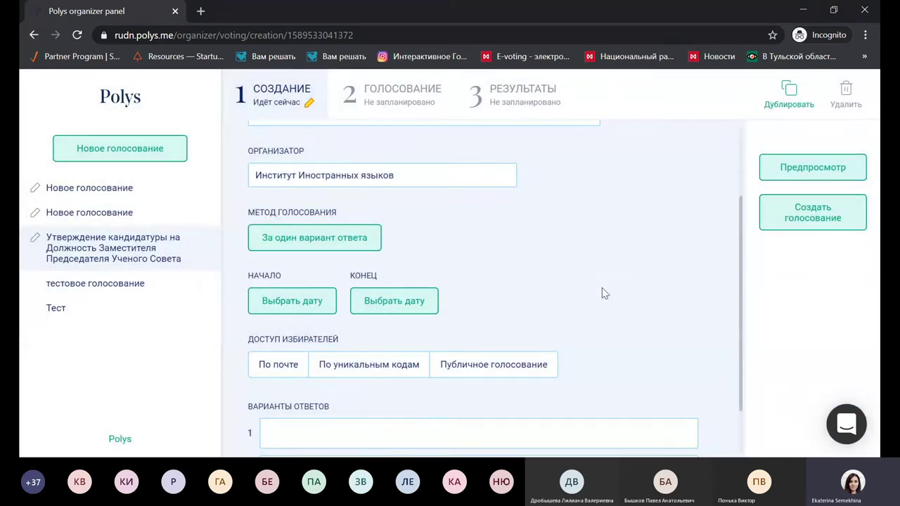
Step: Try the "За несколько вариантов ответа" voting method and switch back to "За один вариант ответа"
click(359, 243)
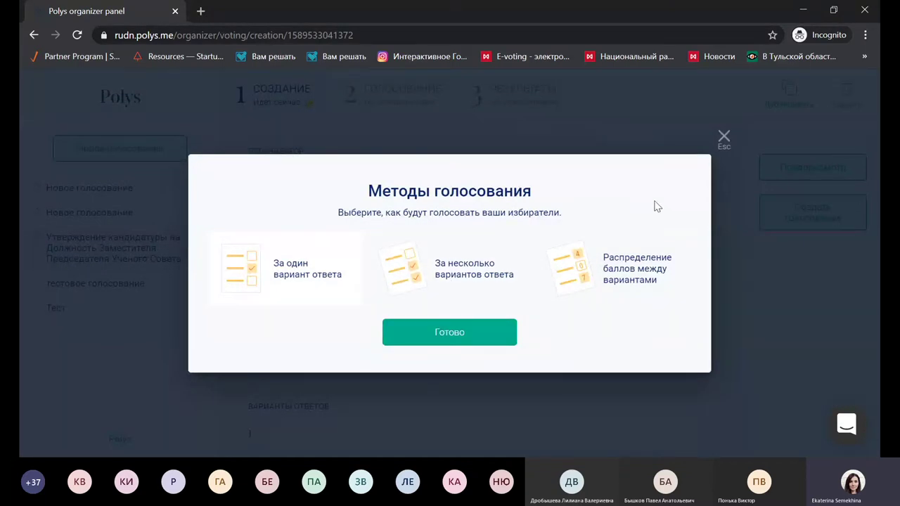
click(491, 274)
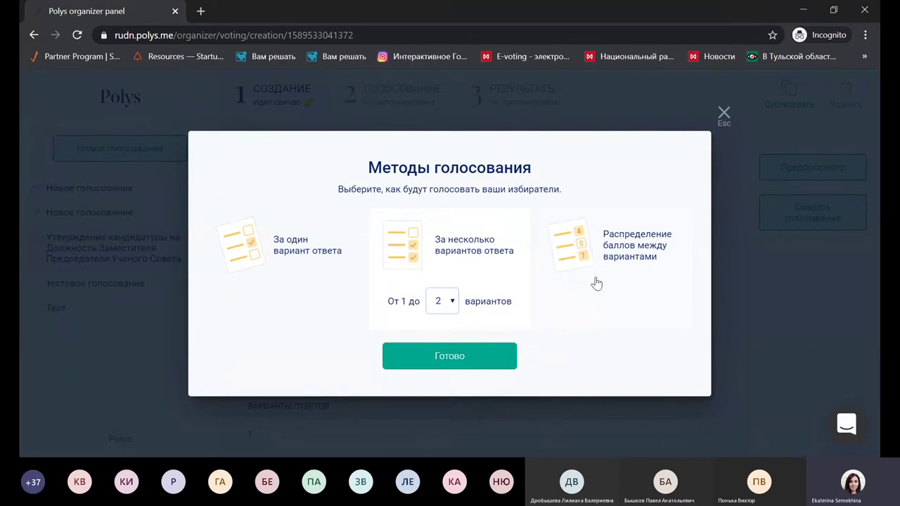
click(293, 246)
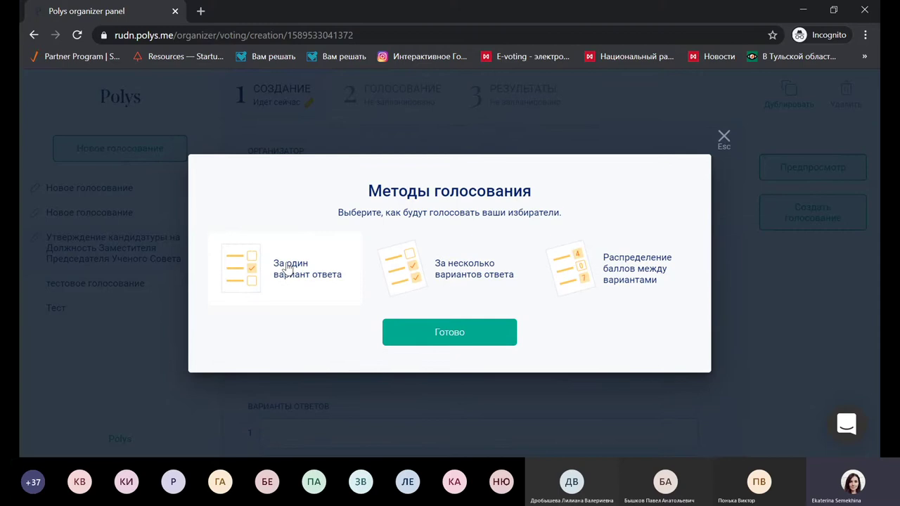
click(462, 333)
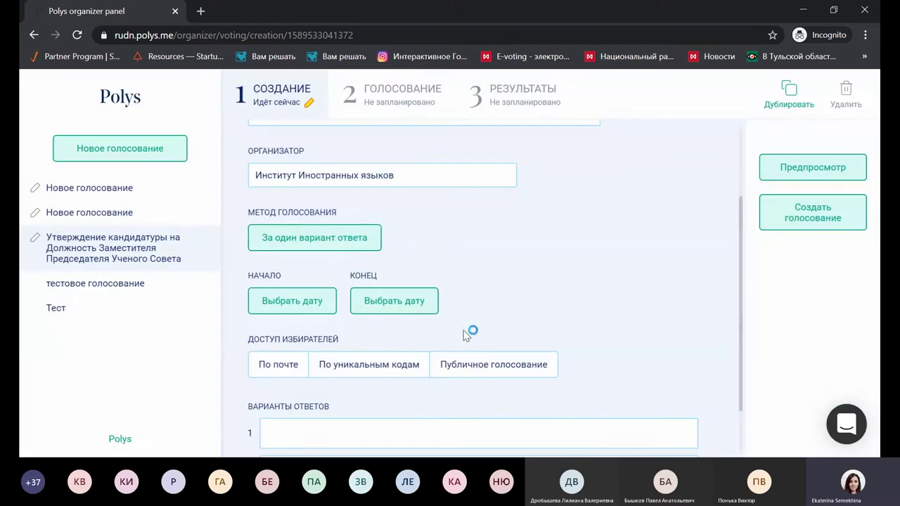
scroll(511, 301, down, 1)
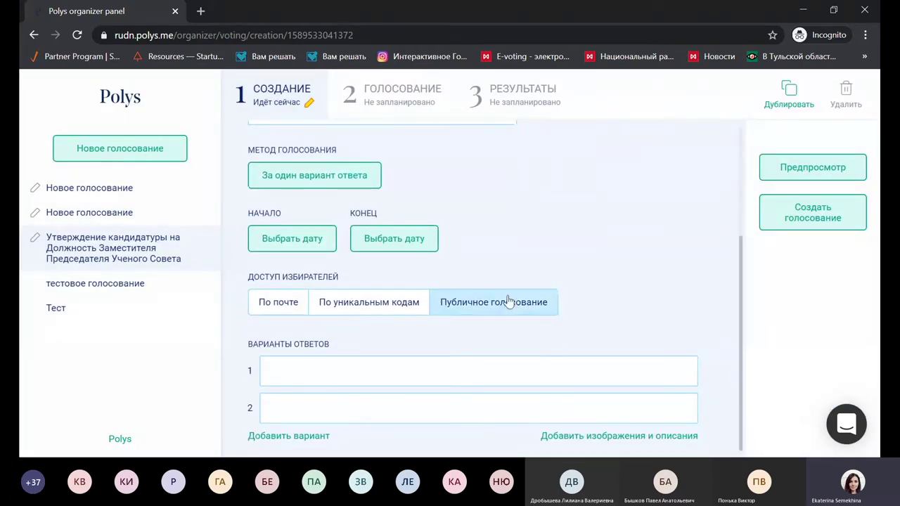
Step: Set the voting's start to 22 May 2020 at 7:00 (UTC+3)
click(316, 241)
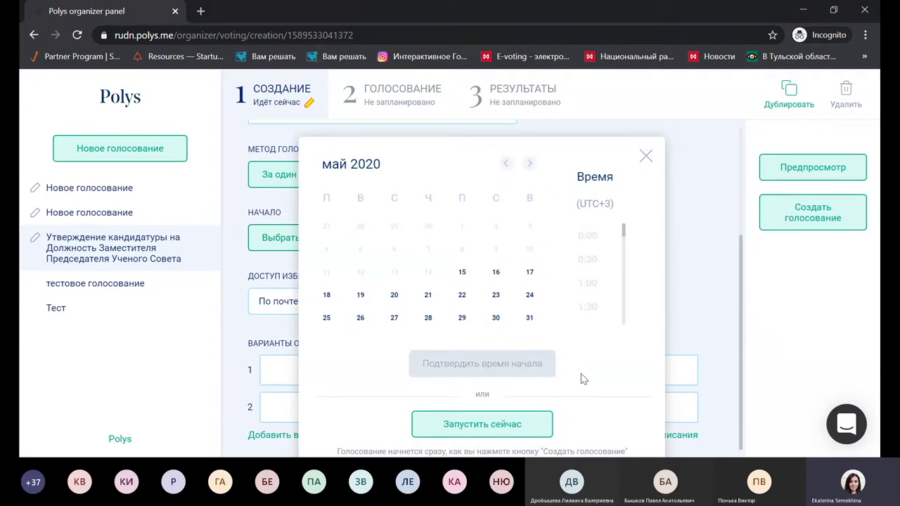
click(462, 294)
scroll(610, 290, down, 1)
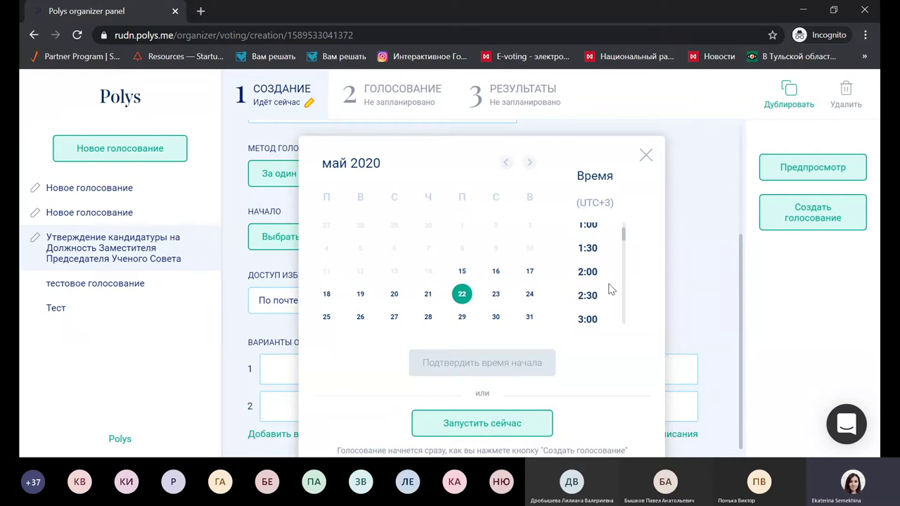
scroll(610, 293, down, 1)
scroll(610, 294, down, 2)
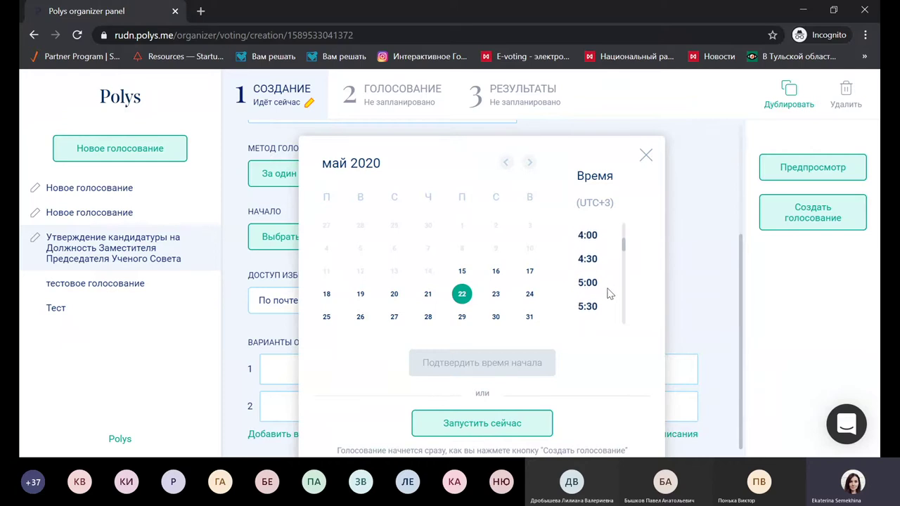
click(589, 307)
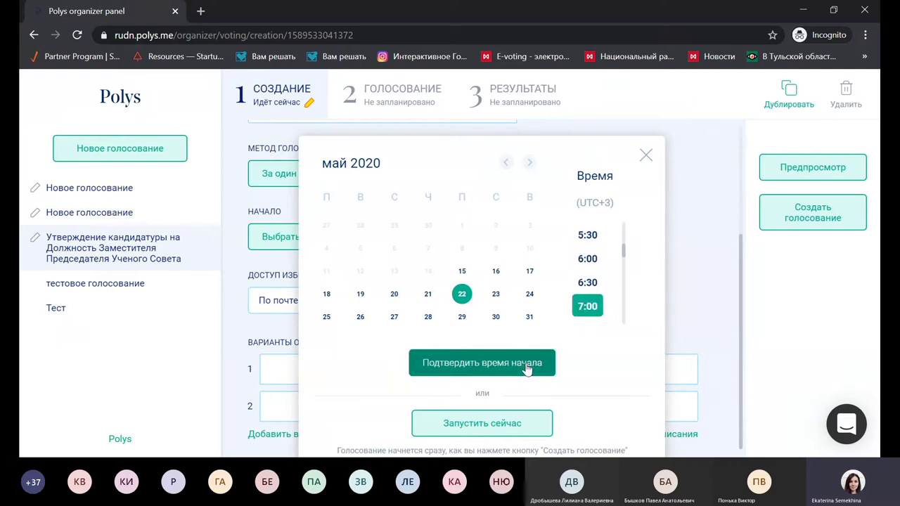
click(501, 369)
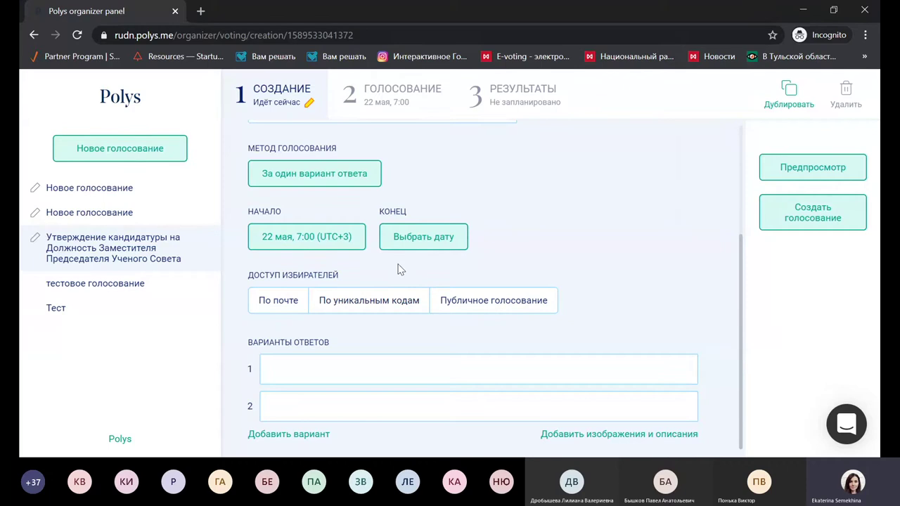
Step: Set the voting's end to 24 May 2020 at 1:00 (UTC+3)
click(437, 242)
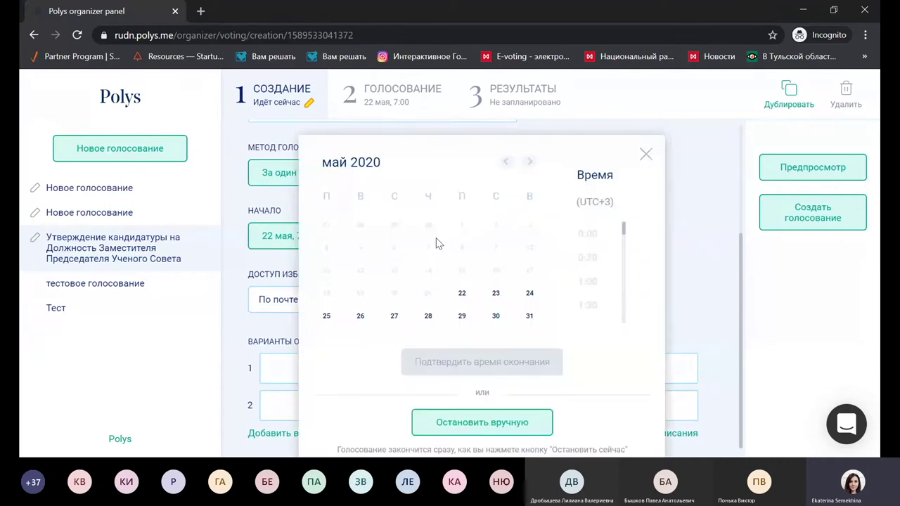
click(531, 293)
click(588, 280)
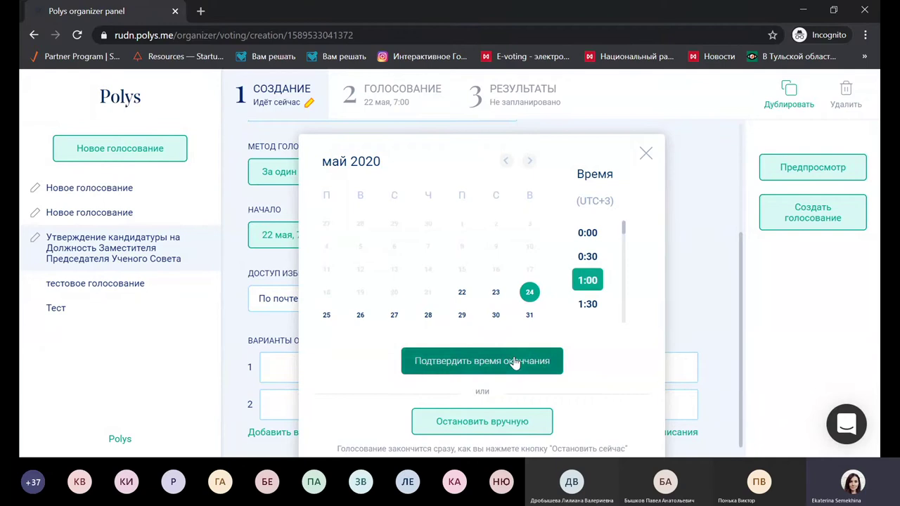
click(514, 360)
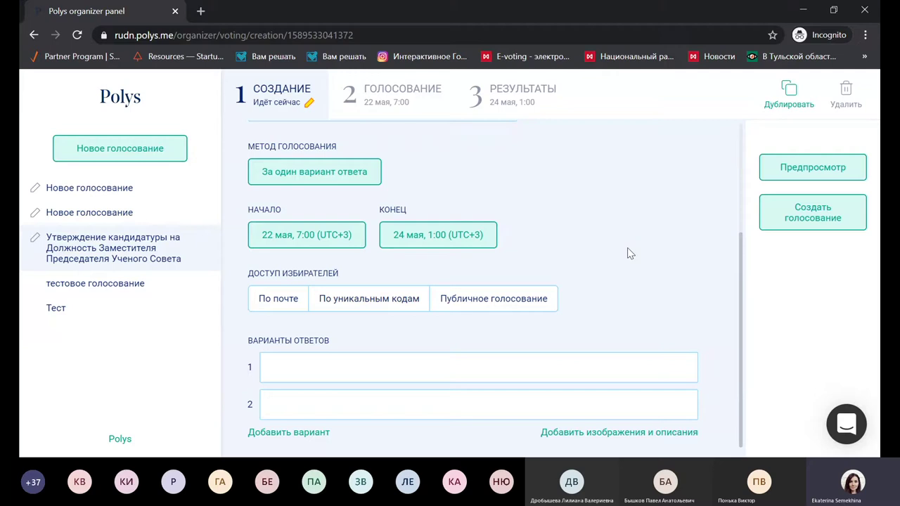
Step: Set the voting to start immediately and to end on 15 May 2020 at 13:00 (UTC+3)
click(323, 243)
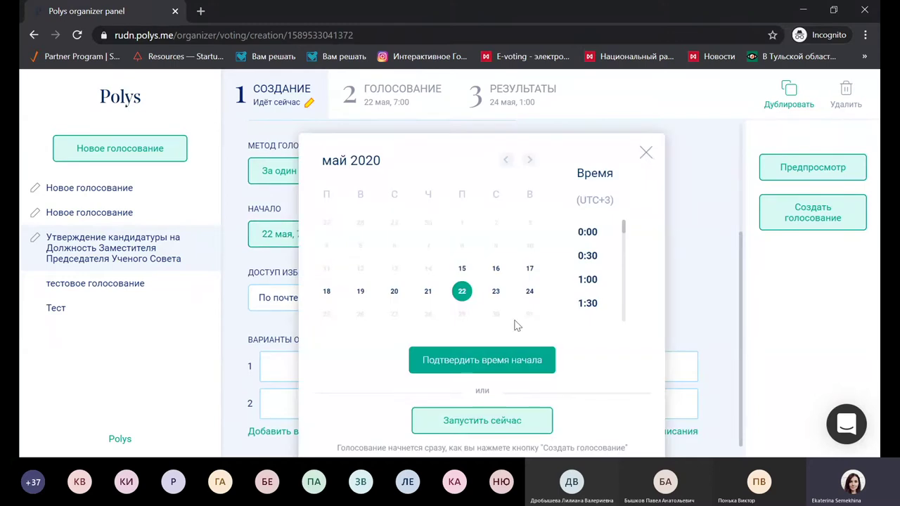
click(506, 425)
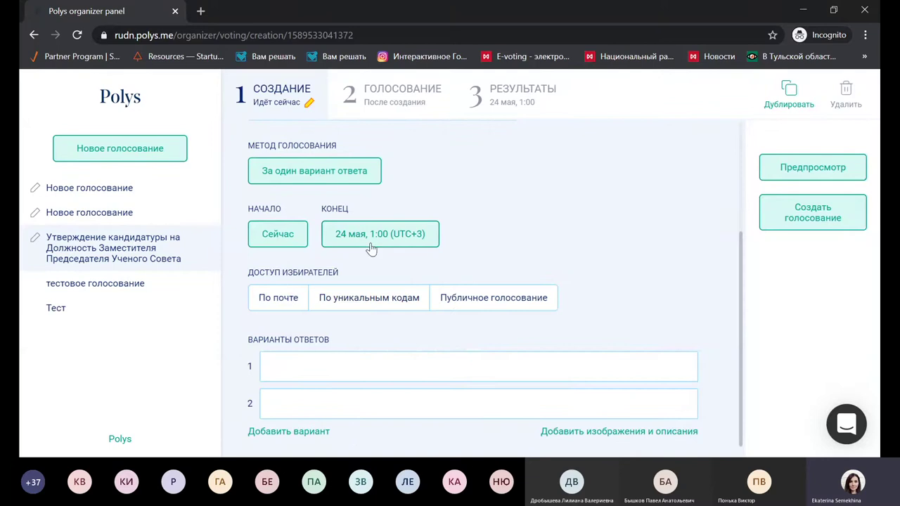
click(370, 239)
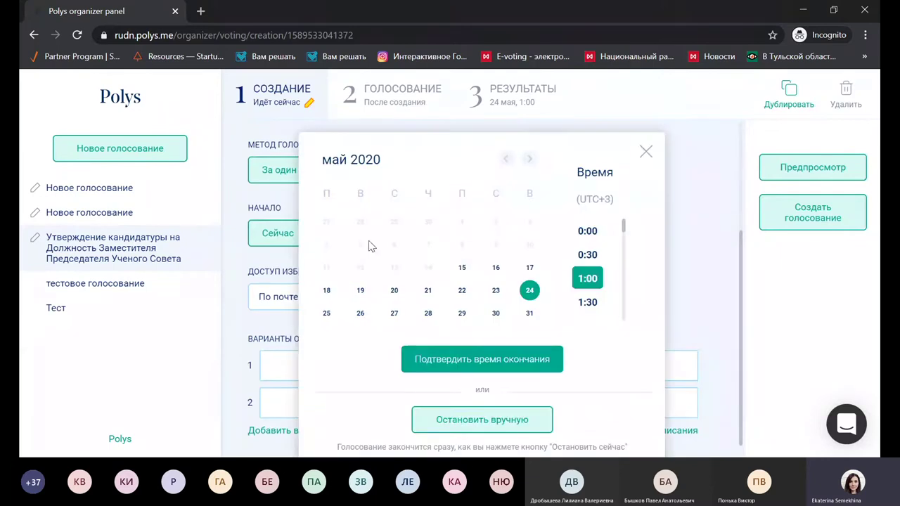
click(464, 270)
scroll(602, 288, down, 3)
scroll(602, 290, down, 3)
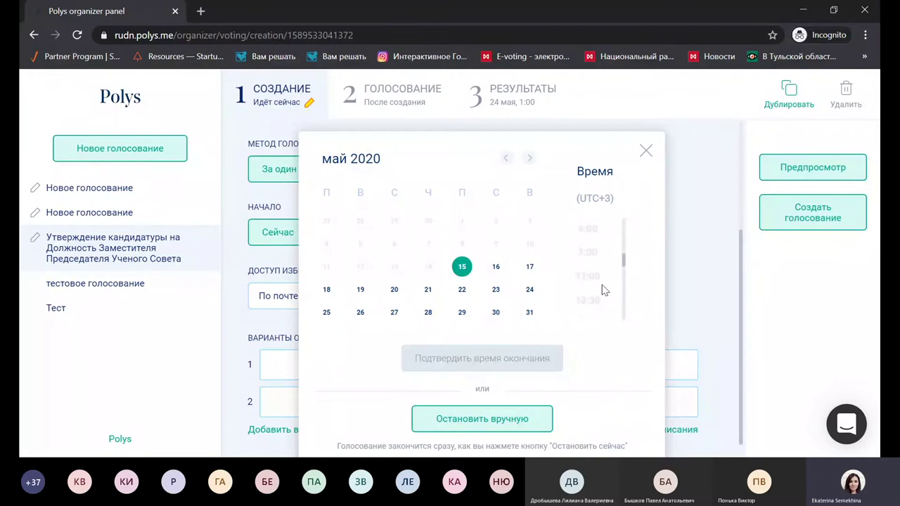
scroll(602, 290, down, 2)
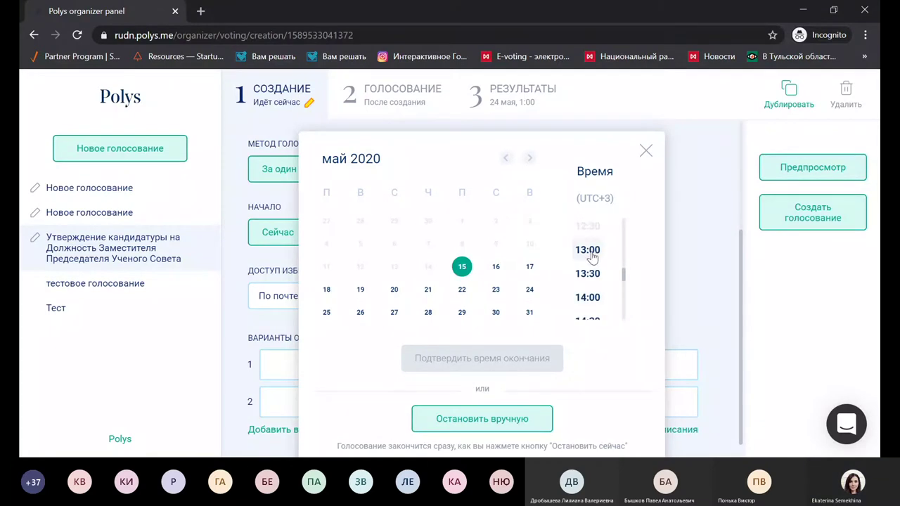
click(595, 250)
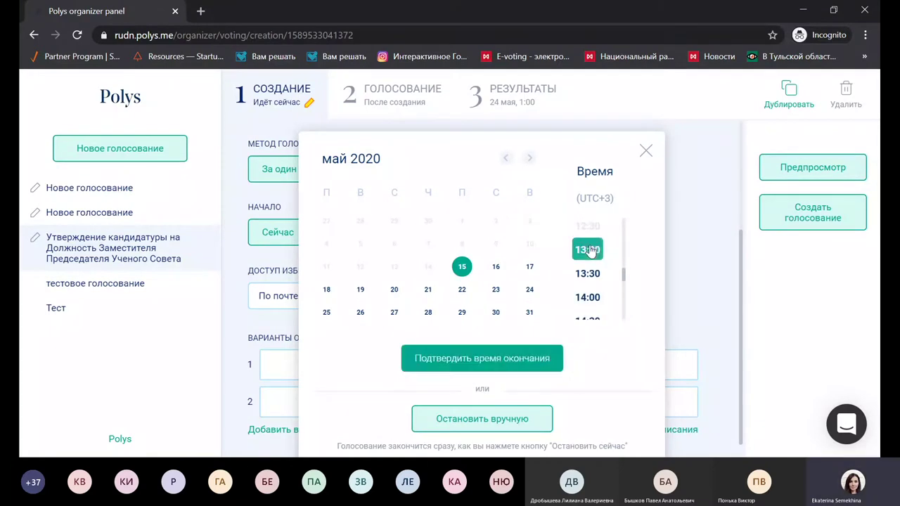
click(501, 360)
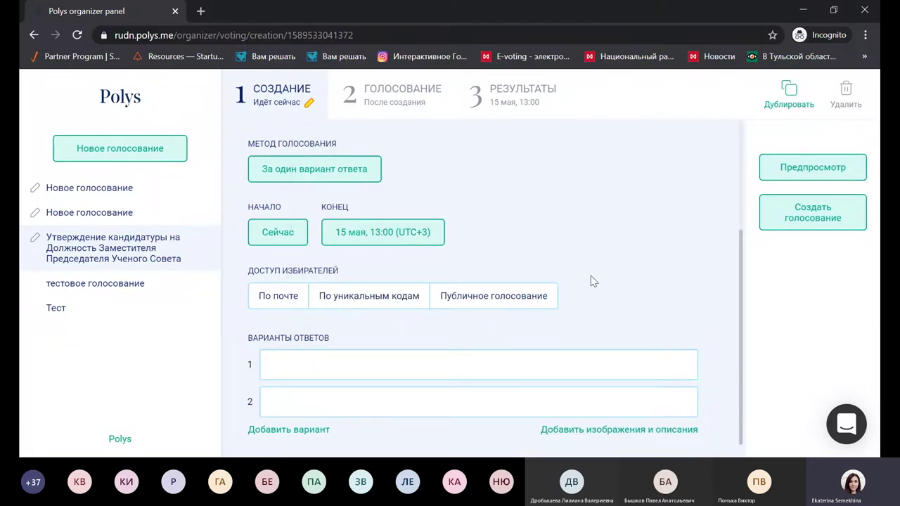
Step: Set voter access to "По почте" and open the downloadable sample voter file in Excel
scroll(590, 281, up, 3)
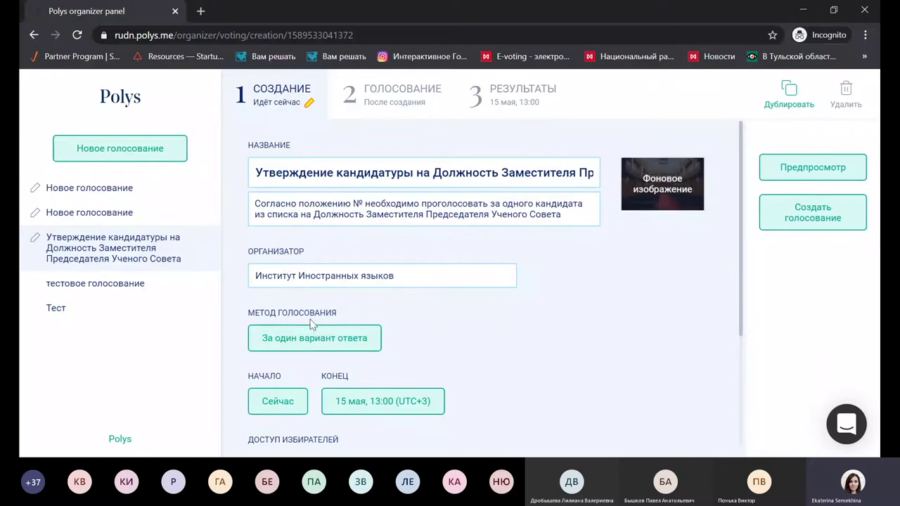
scroll(505, 346, down, 2)
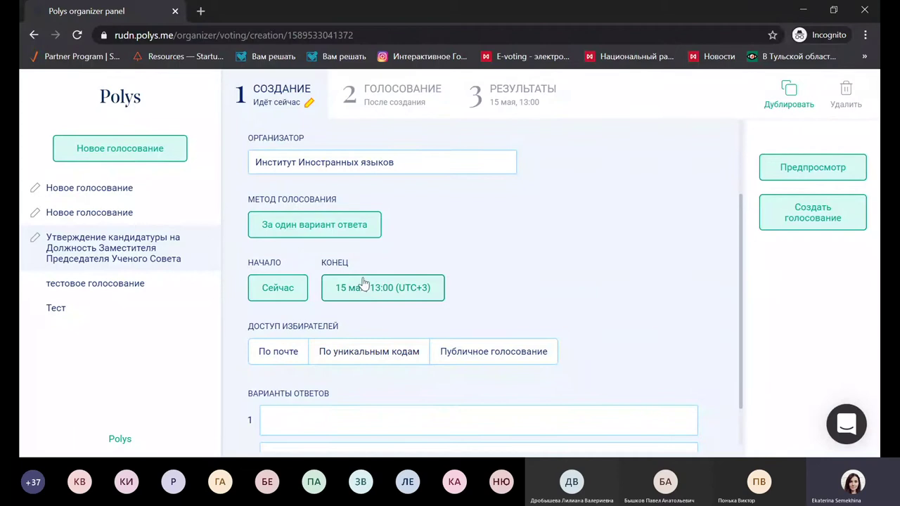
scroll(528, 301, down, 1)
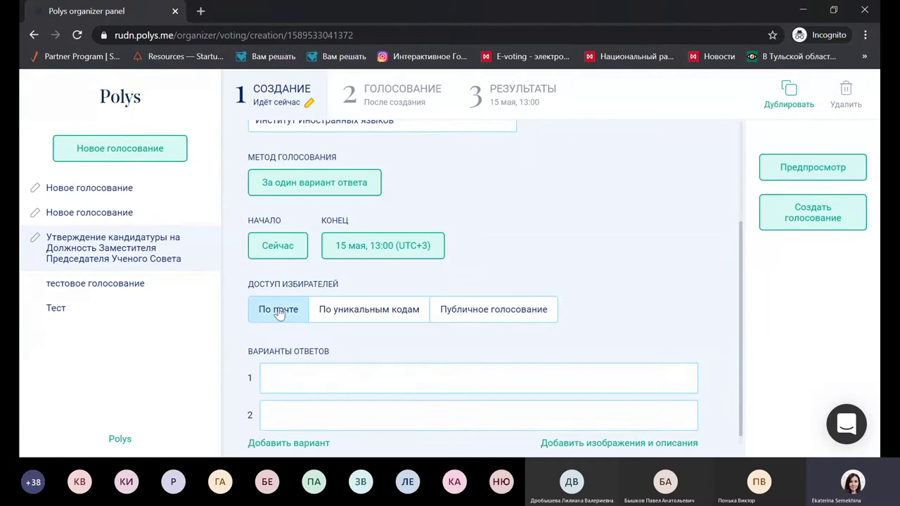
click(279, 314)
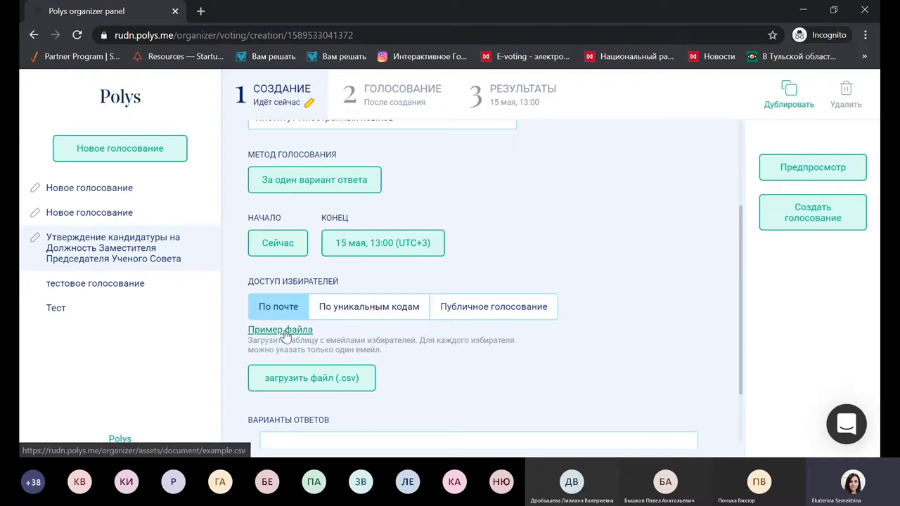
click(284, 332)
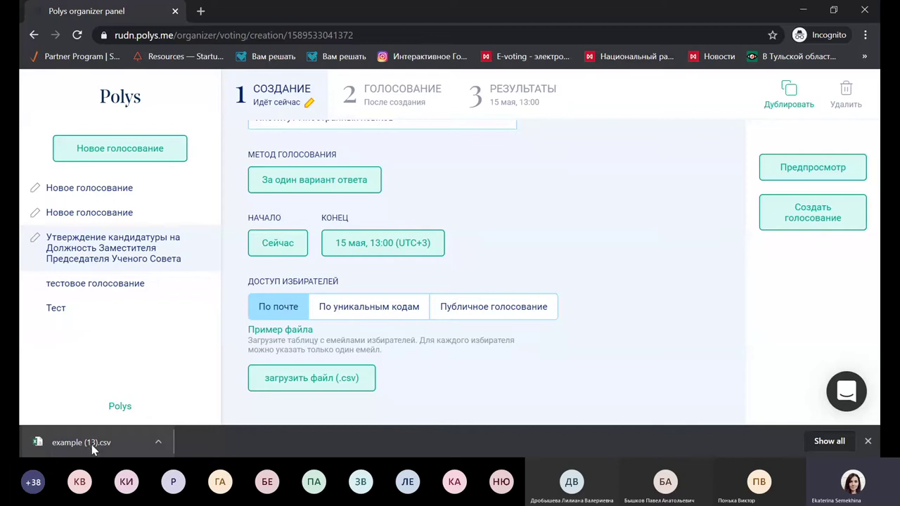
click(91, 444)
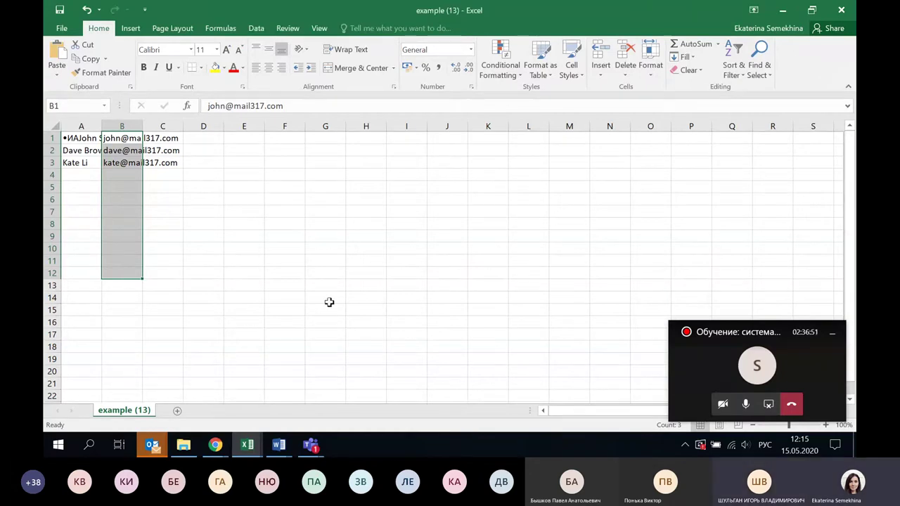
Step: Return to the voting form in Chrome, download the sample voter file again and open the new copy in Excel
click(215, 445)
click(281, 380)
scroll(609, 246, down, 1)
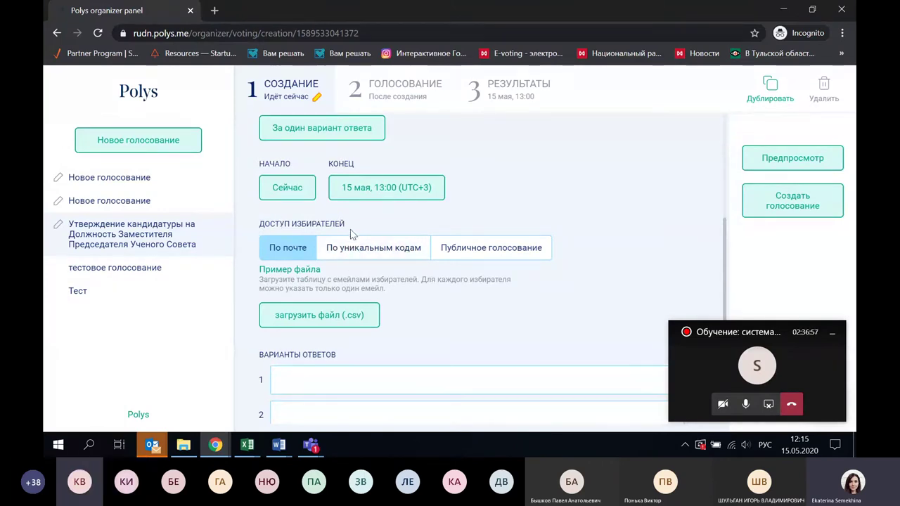
click(289, 270)
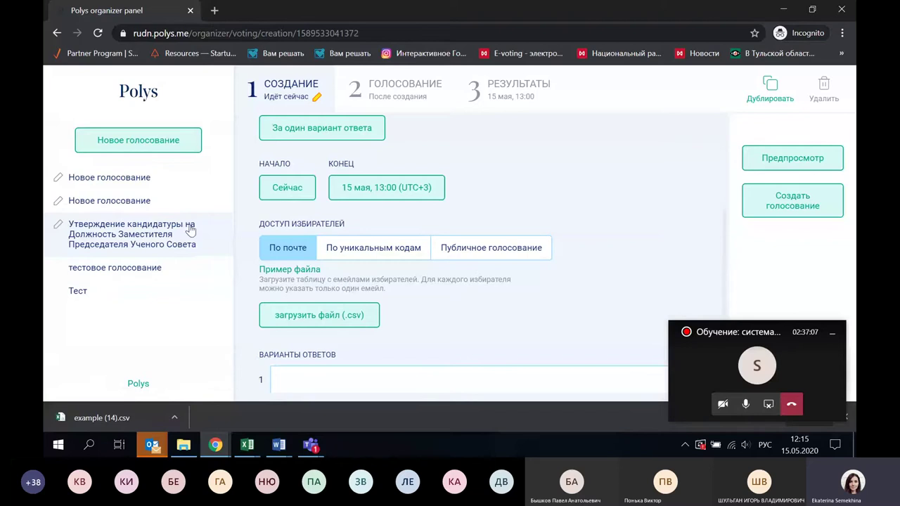
click(141, 420)
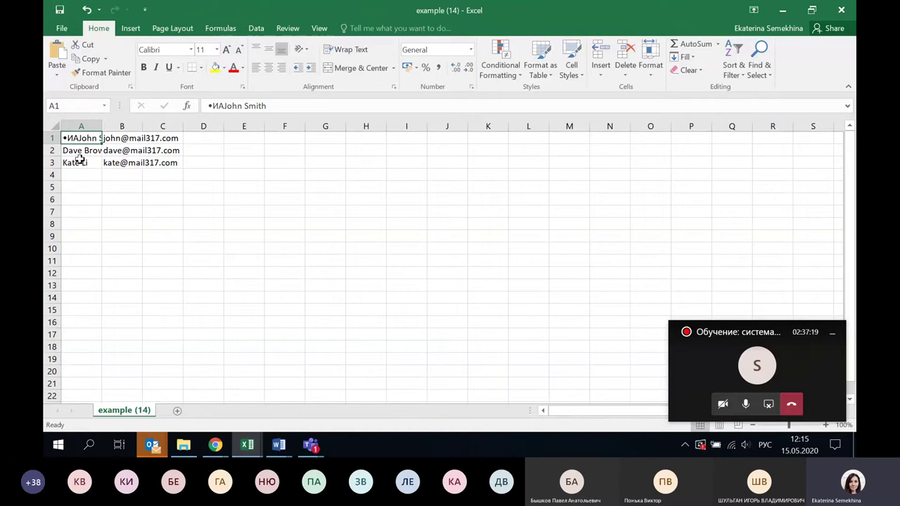
Step: Examine the voter name column A and e-mail column B of the sample file, and close that workbook
click(82, 125)
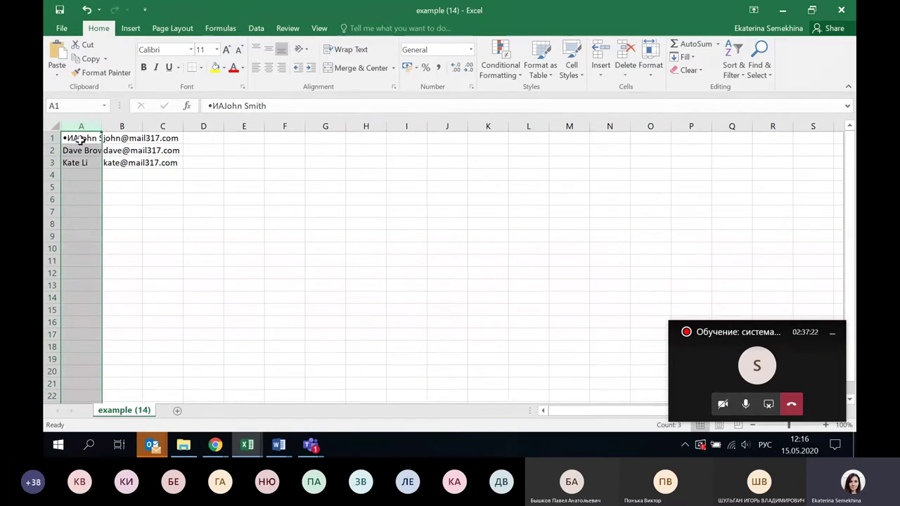
click(117, 127)
click(118, 137)
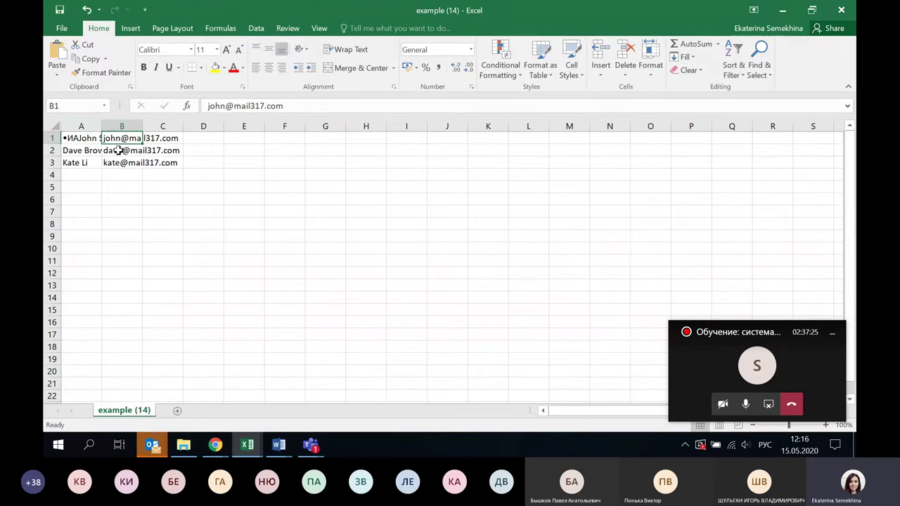
click(117, 150)
click(117, 137)
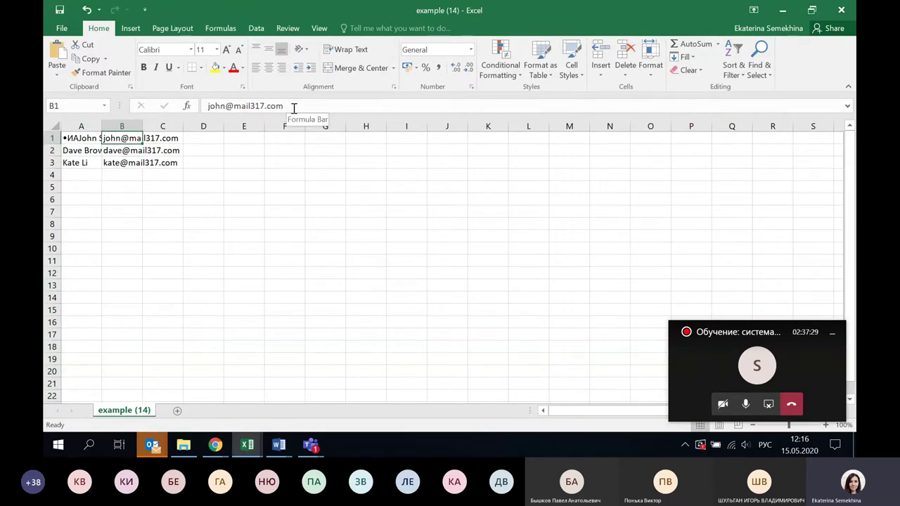
click(120, 150)
click(122, 162)
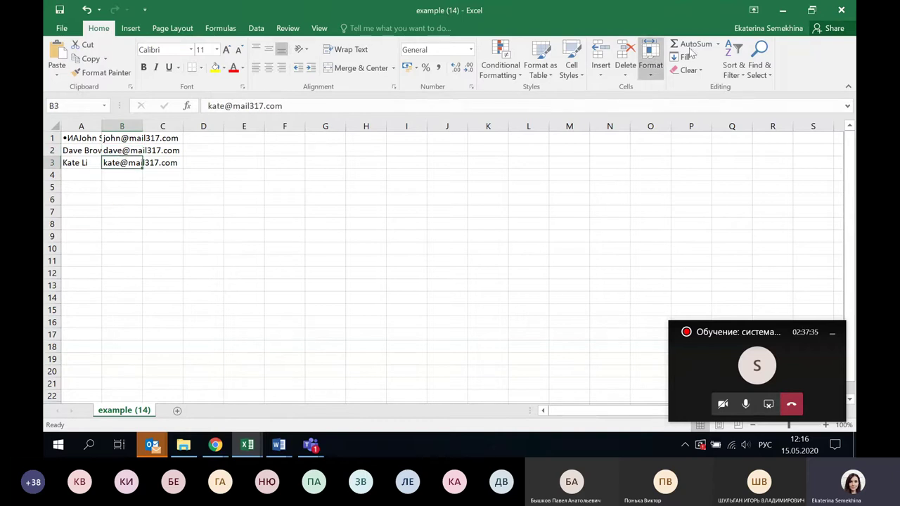
click(842, 10)
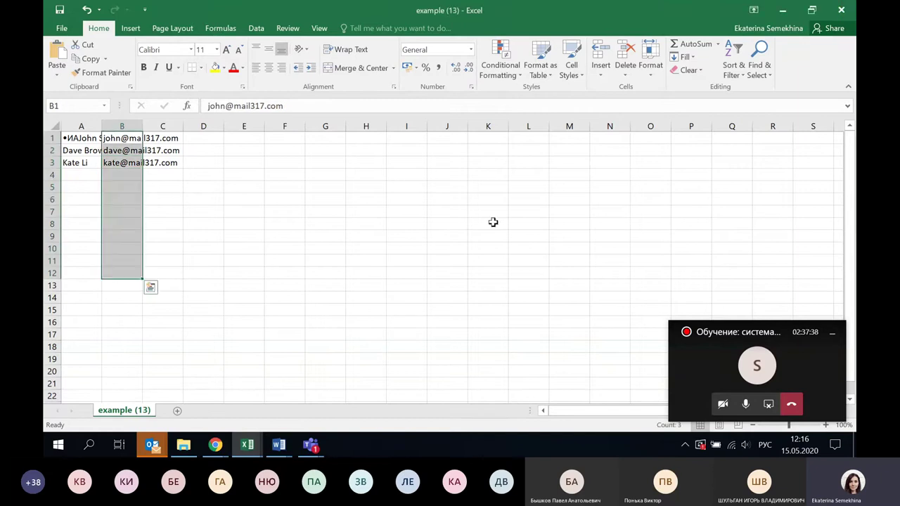
Step: Return to the Polys voting form in Chrome and browse to the Documents folder for the voter CSV upload
click(255, 411)
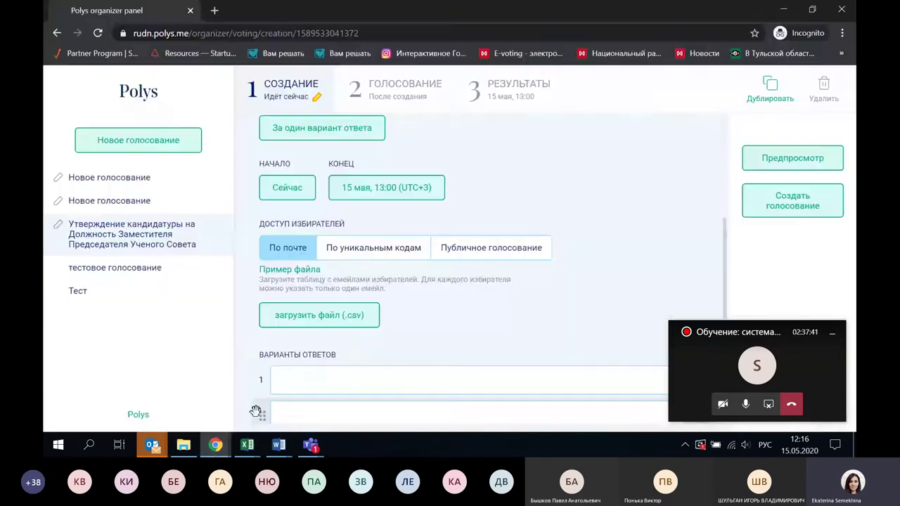
click(300, 321)
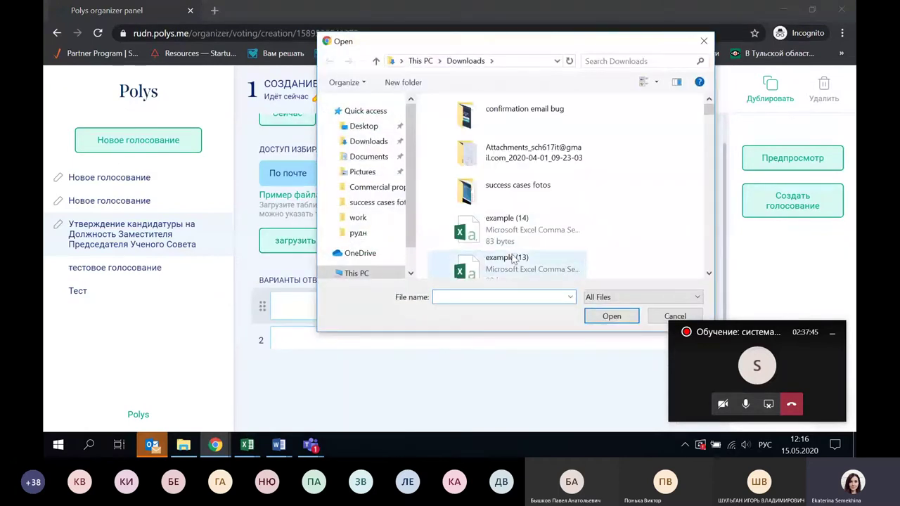
scroll(620, 211, down, 2)
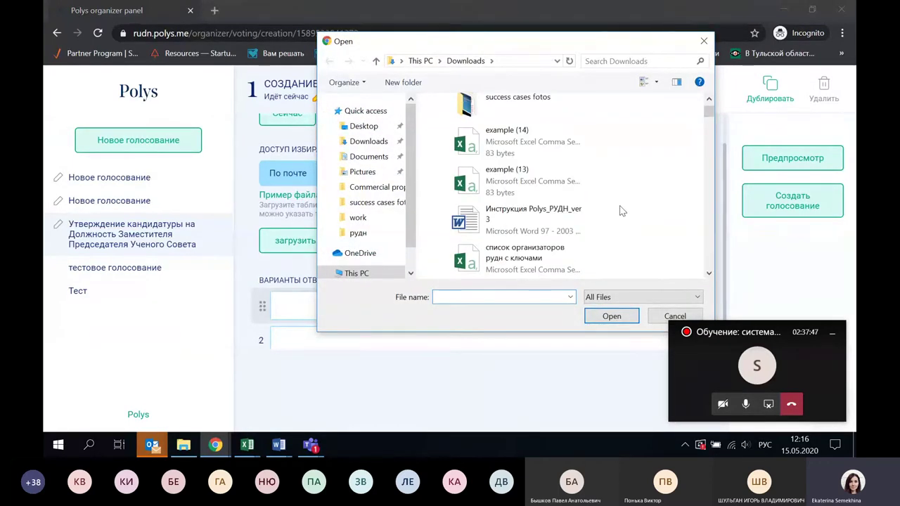
scroll(620, 211, up, 2)
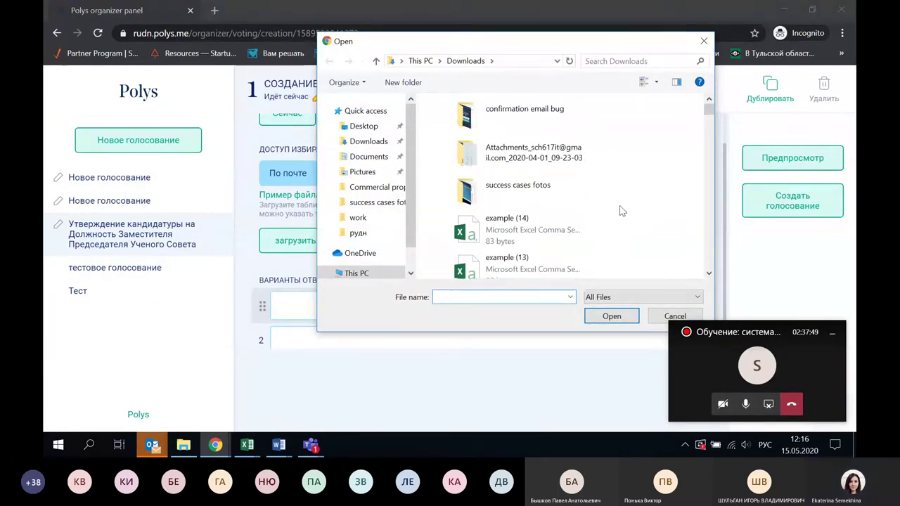
click(366, 143)
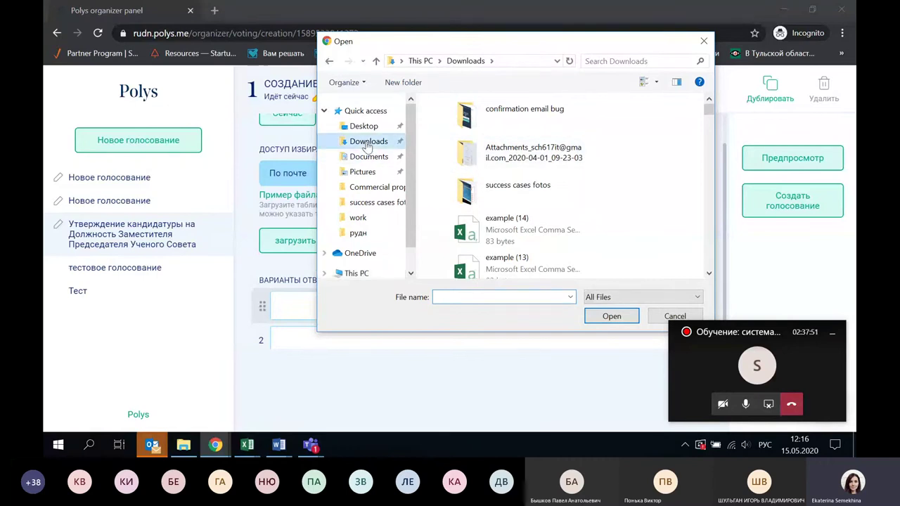
click(373, 158)
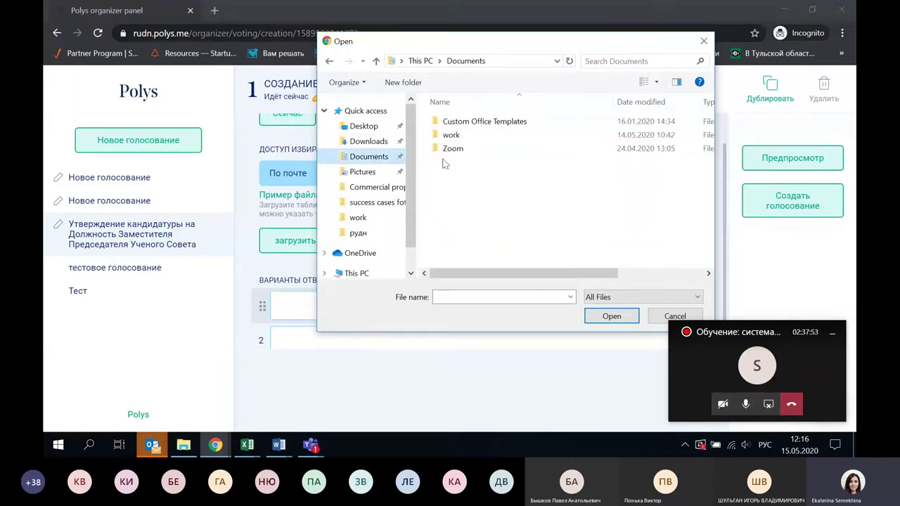
Step: Upload the voter list "список голосующих на должность" from the work > рудн folder
double_click(457, 136)
scroll(525, 204, down, 10)
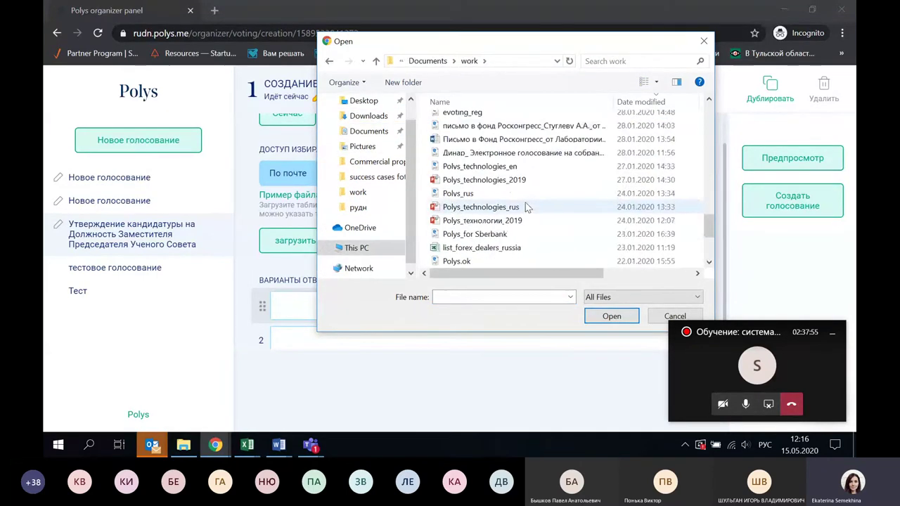
click(494, 224)
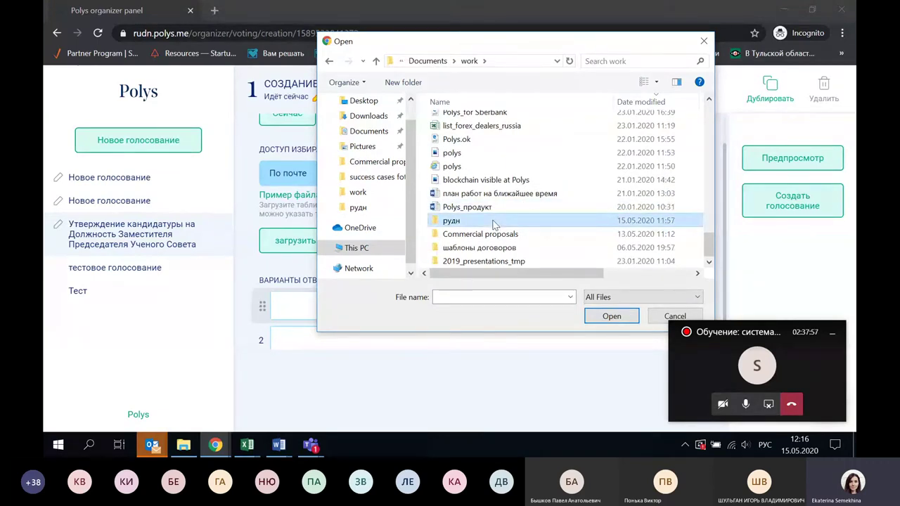
double_click(494, 224)
scroll(561, 223, down, 3)
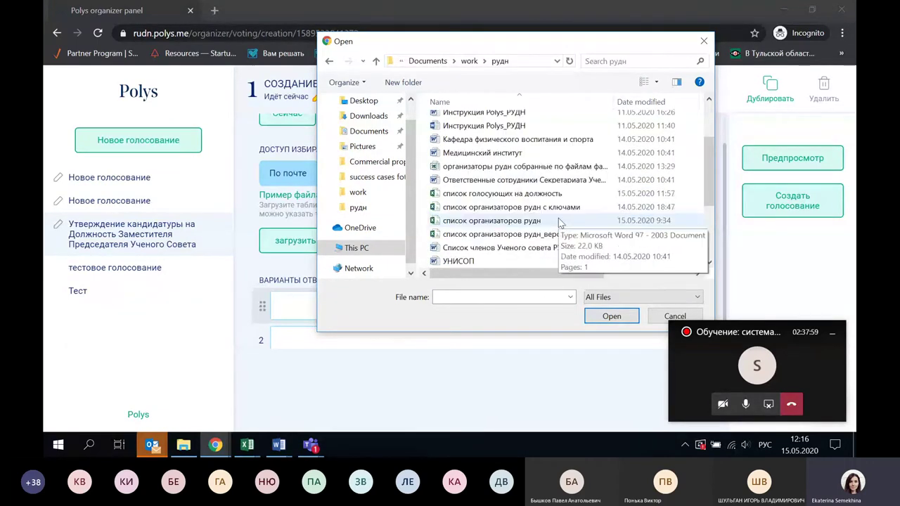
click(561, 193)
click(611, 317)
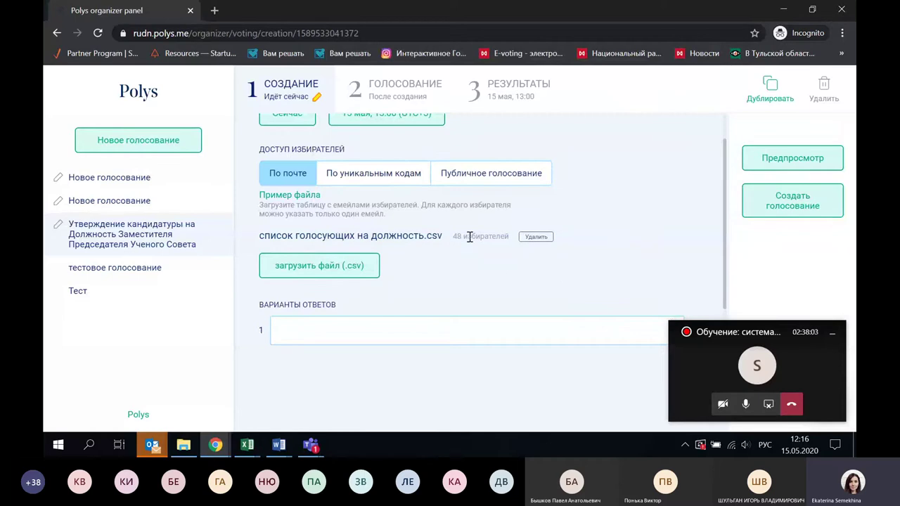
Step: Check the number of voters loaded from the uploaded CSV list and review the voting form's settings
drag(511, 237, 454, 242)
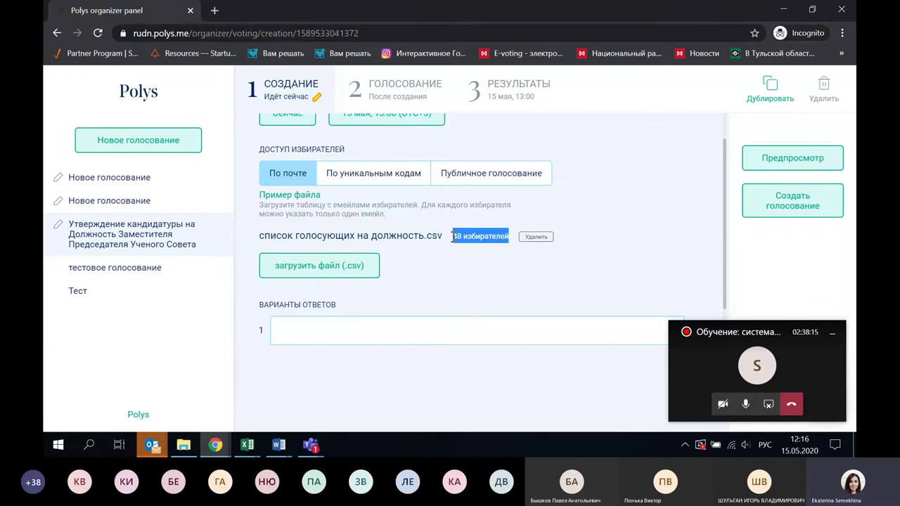
scroll(604, 239, up, 3)
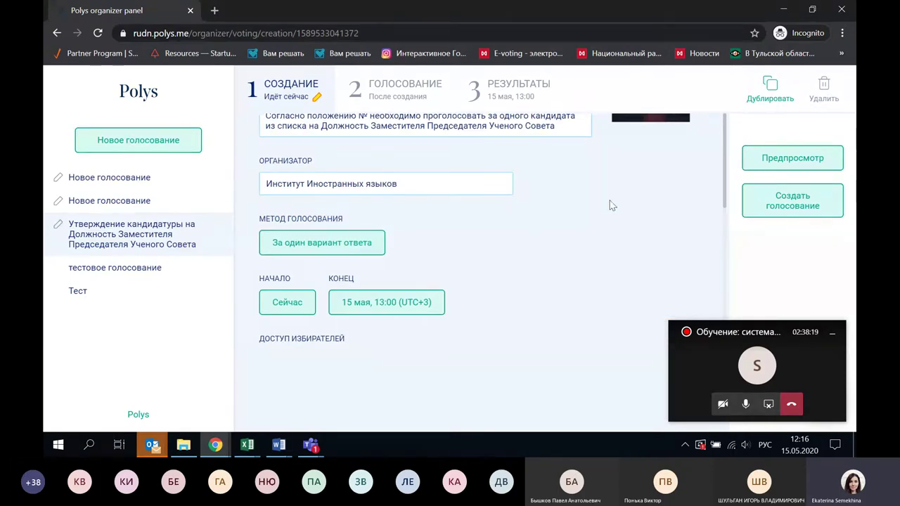
scroll(612, 206, down, 3)
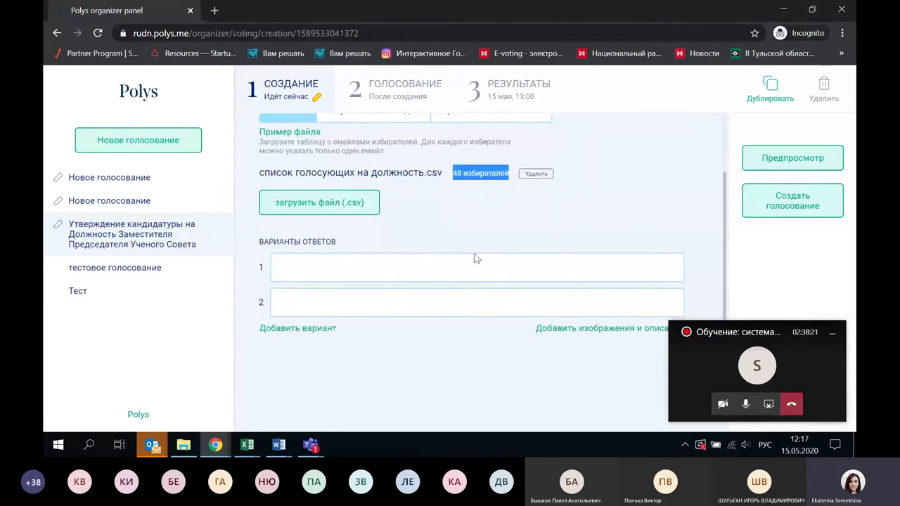
Step: Enter the two candidates' names as answer options 1 and 2 of the vote
click(383, 264)
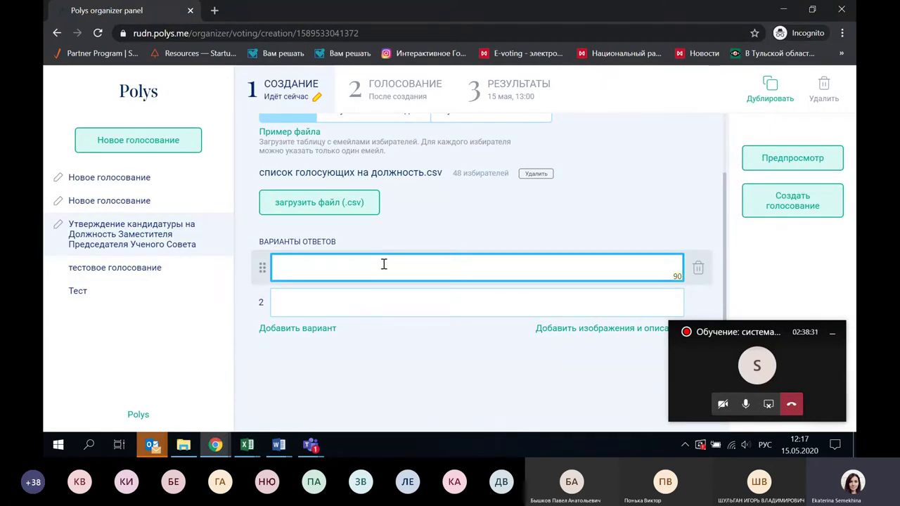
text(Петро)
key(BackSpace)
text(в)
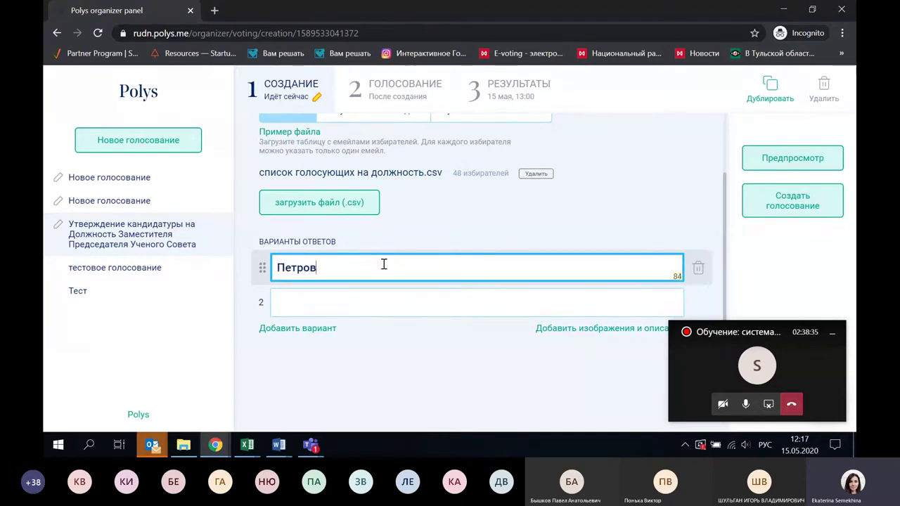
text( И.В.)
click(347, 295)
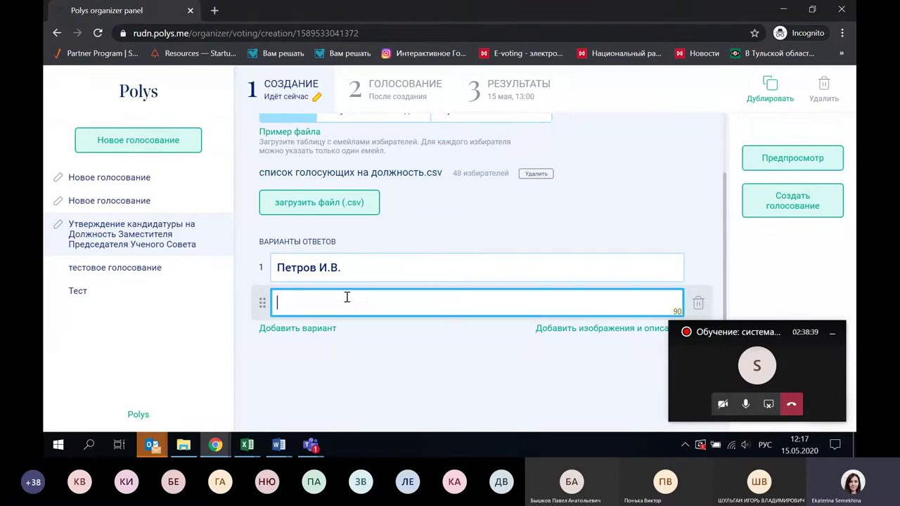
text(Иванов)
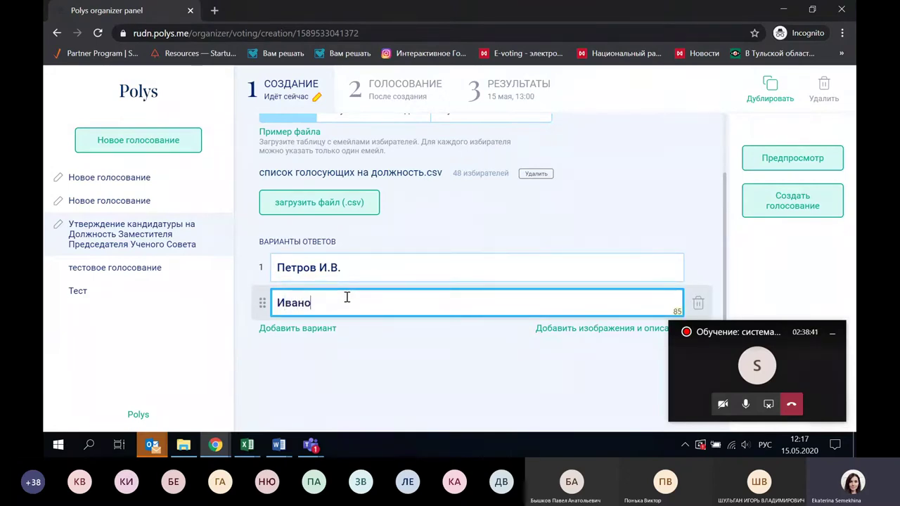